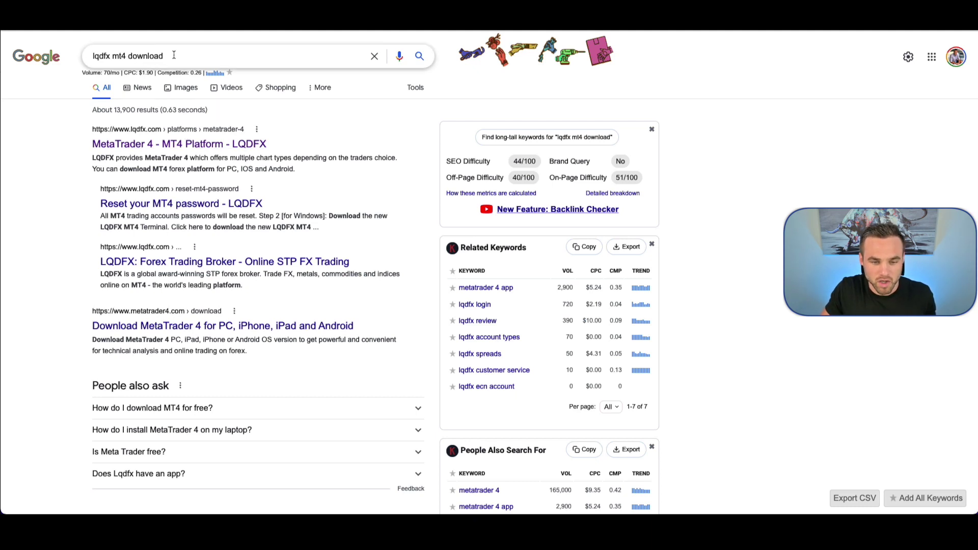
- Open the 'MetaTrader 4 - MT4 Platform - LQDFX' search result and scroll down to its Download button
left_click_drag(109, 56, 91, 59)
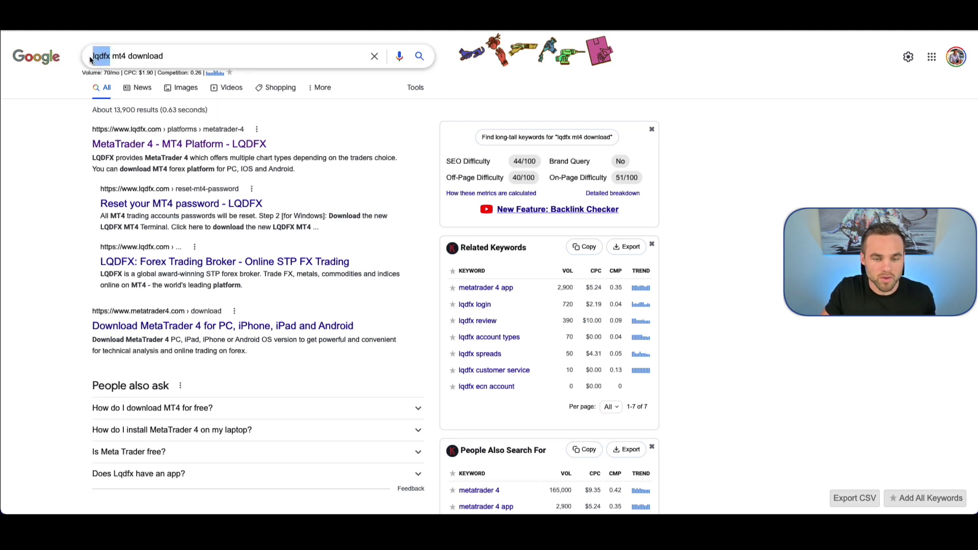
left_click(152, 148)
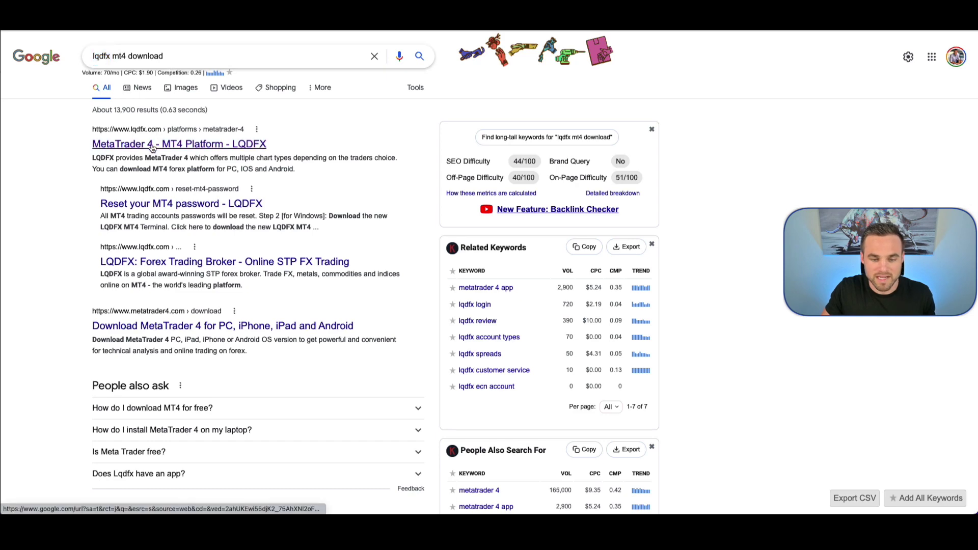
scroll(380, 354, "down", 4)
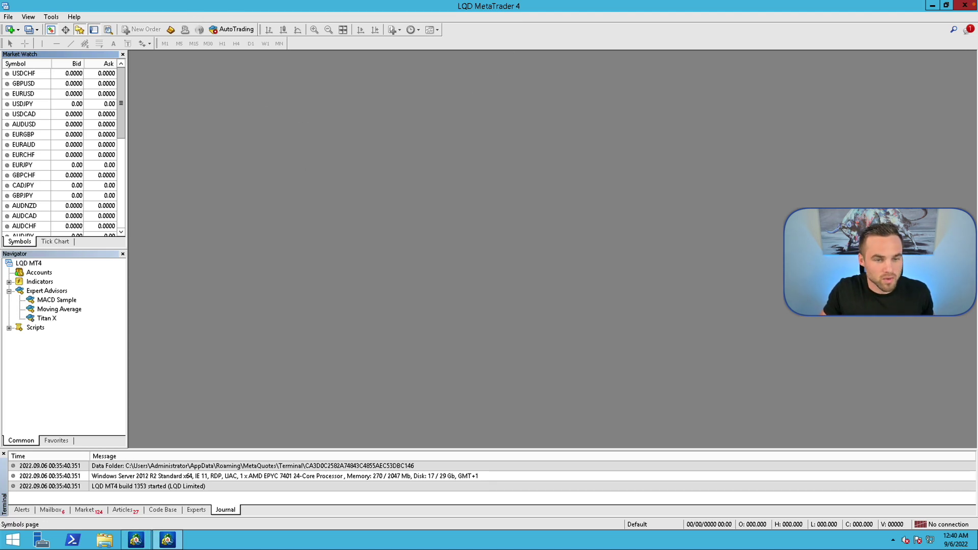
- Check the available servers in the Login to Trade Account window, then cancel it
left_click(8, 17)
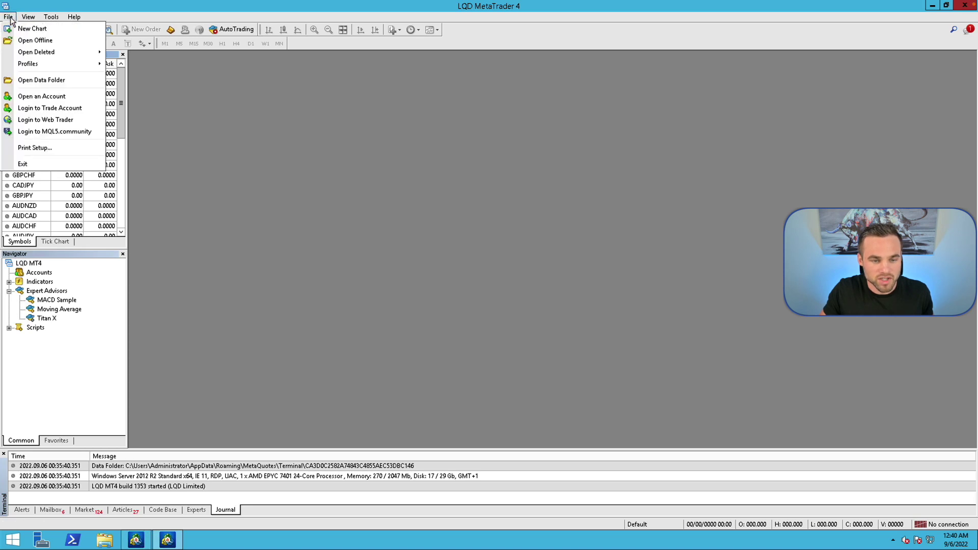
left_click(50, 108)
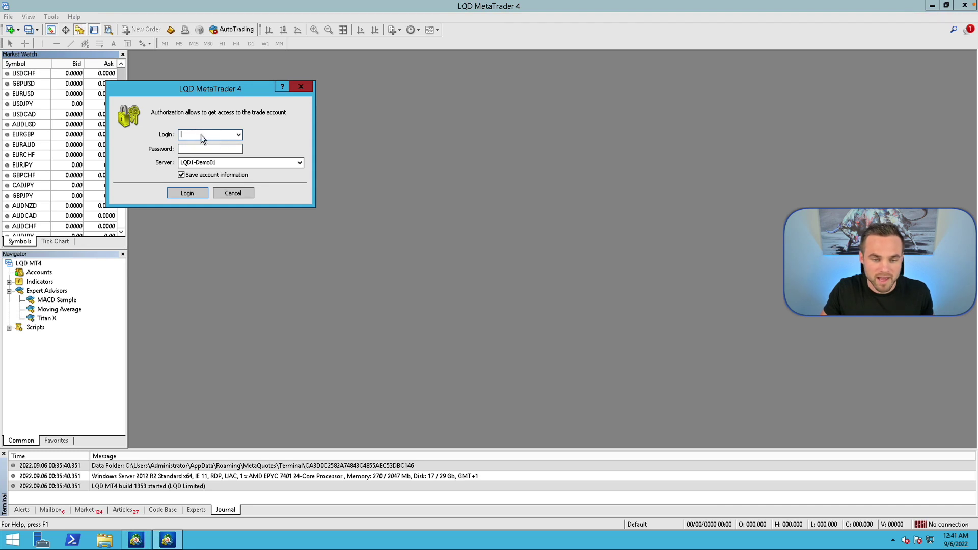
left_click(299, 163)
left_click(273, 139)
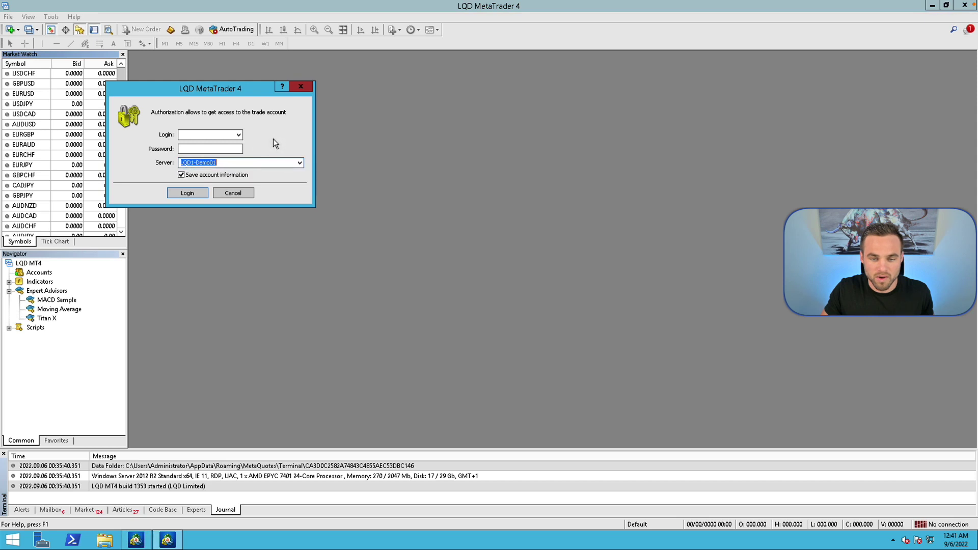
left_click(301, 86)
- Log in to the live account through the Open an Account wizard with the listed LQD1-Live01 server
left_click(9, 18)
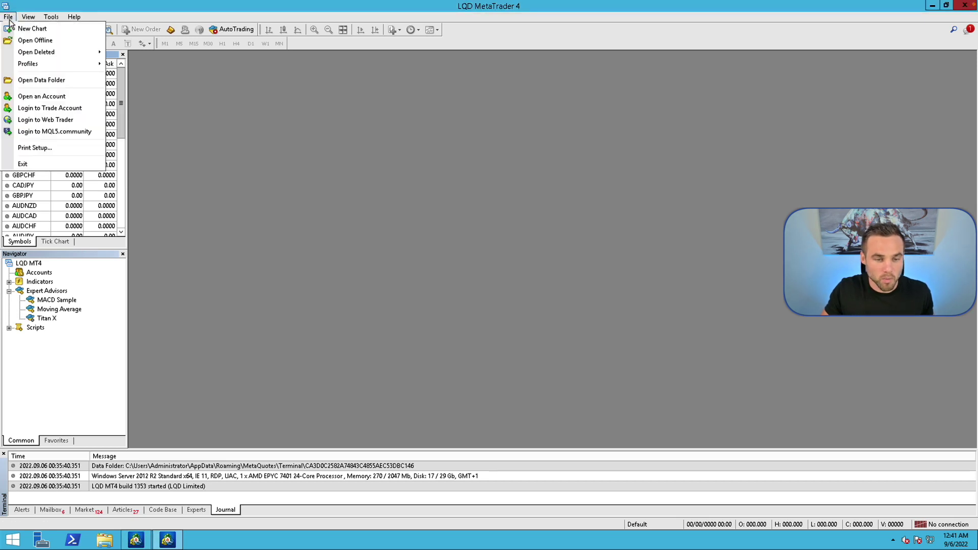
left_click(43, 99)
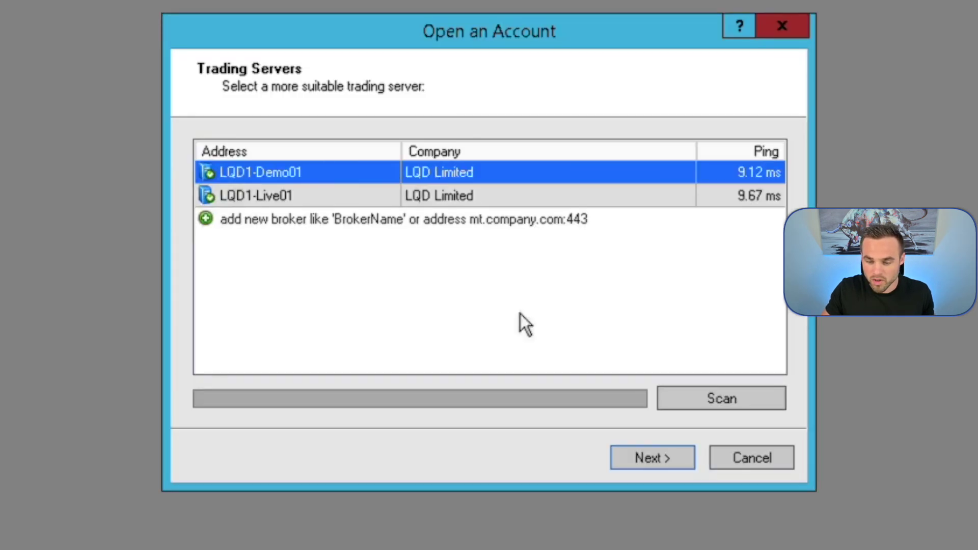
left_click(660, 456)
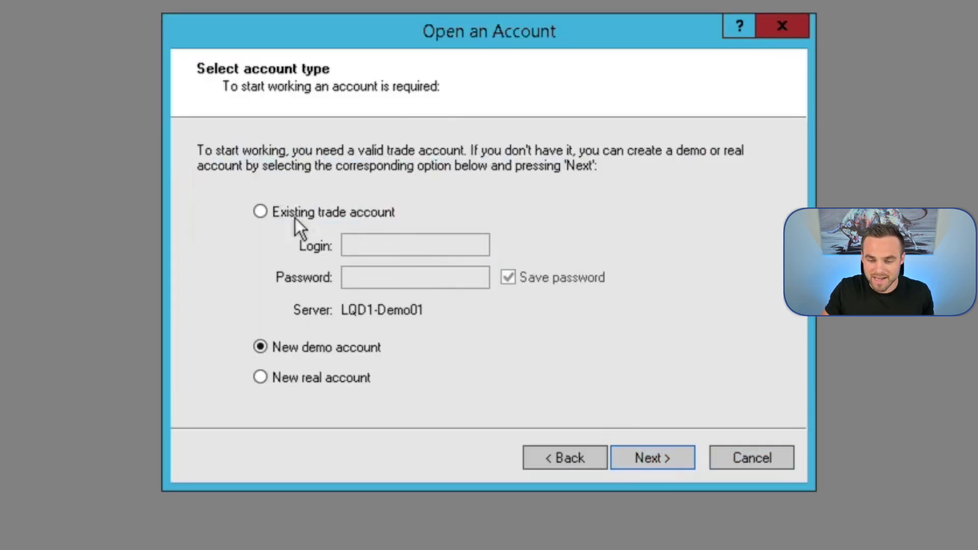
left_click(653, 459)
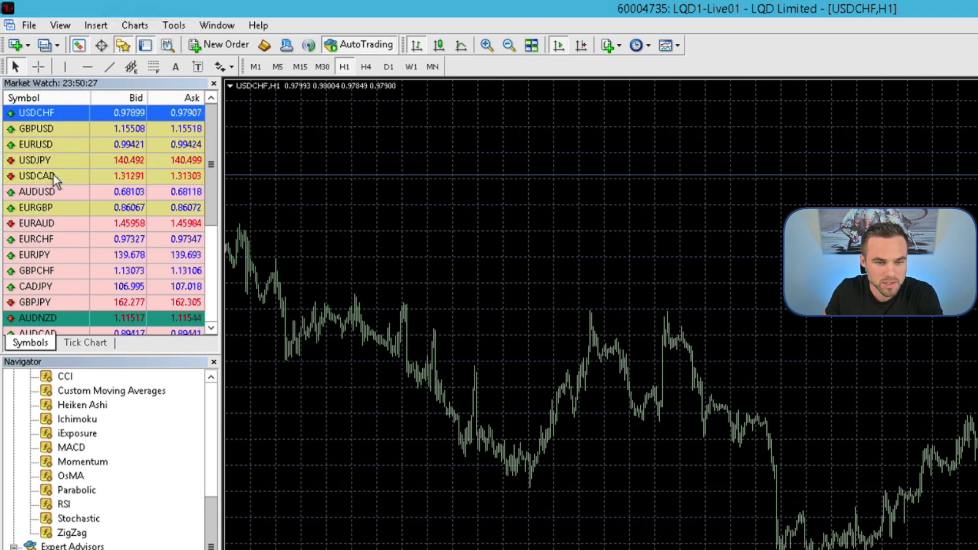
- Add a Spread column to the Market Watch price list
left_click(78, 47)
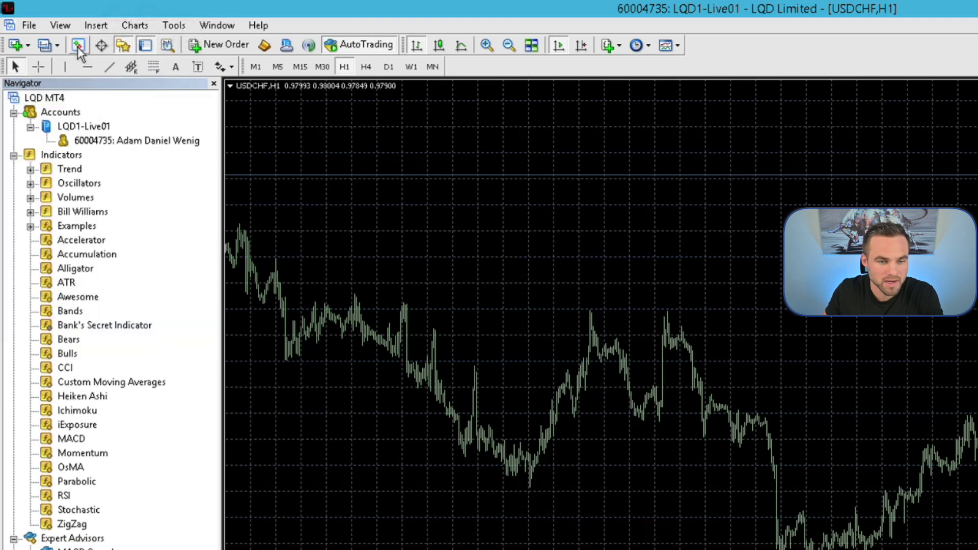
left_click(77, 47)
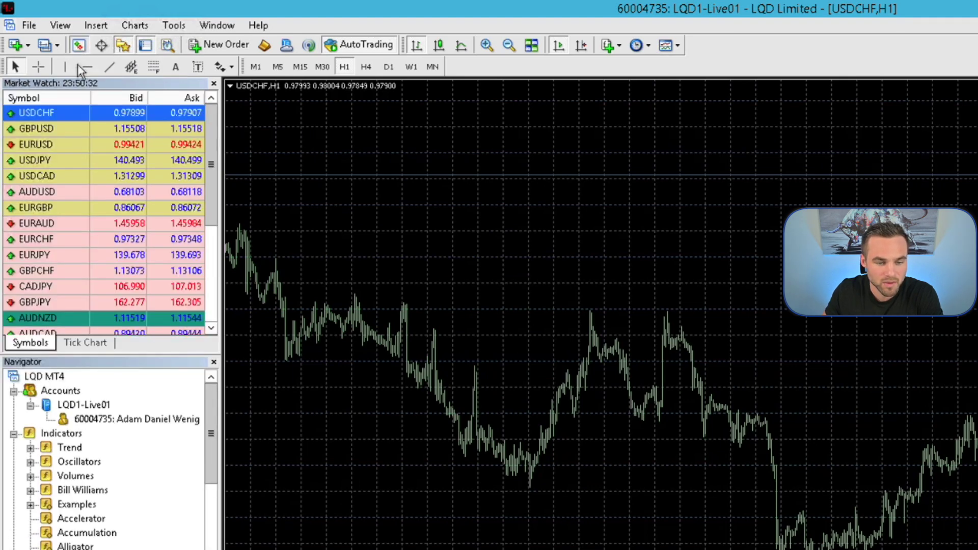
right_click(80, 205)
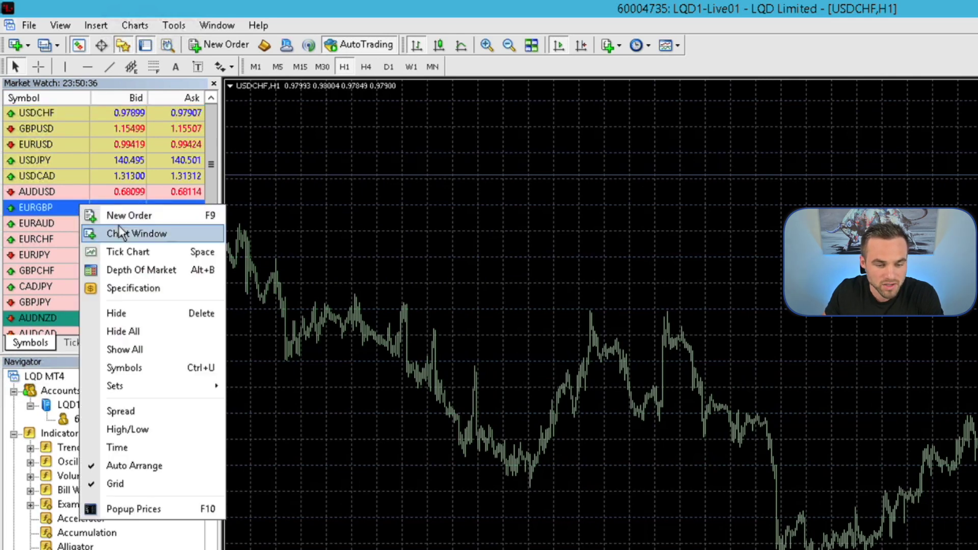
left_click(136, 410)
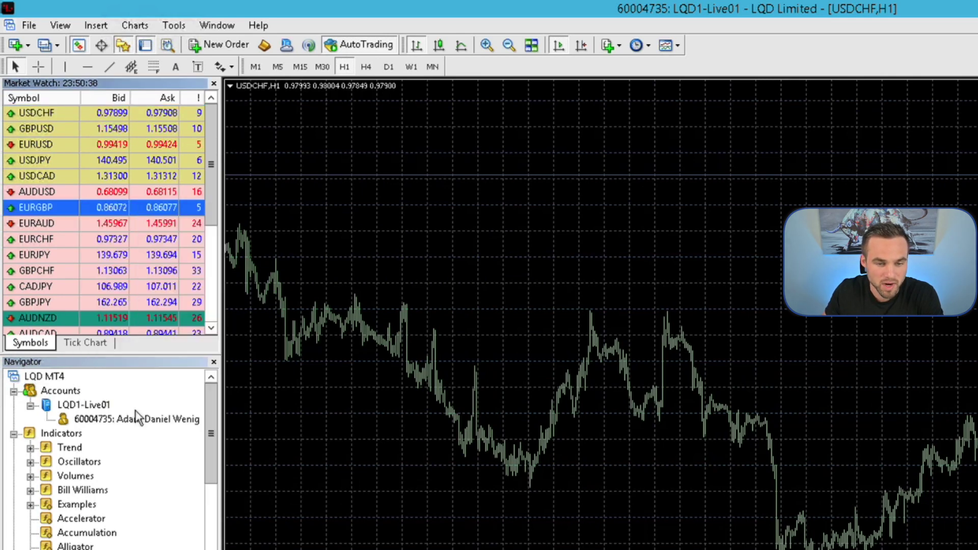
- Show all available symbols in Market Watch and scroll through the list
left_click(90, 198)
right_click(90, 198)
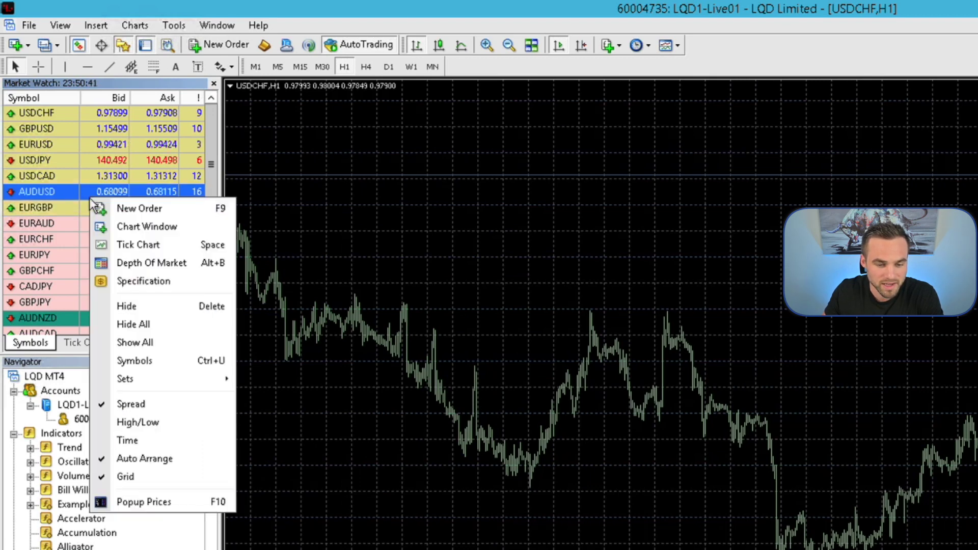
left_click(153, 342)
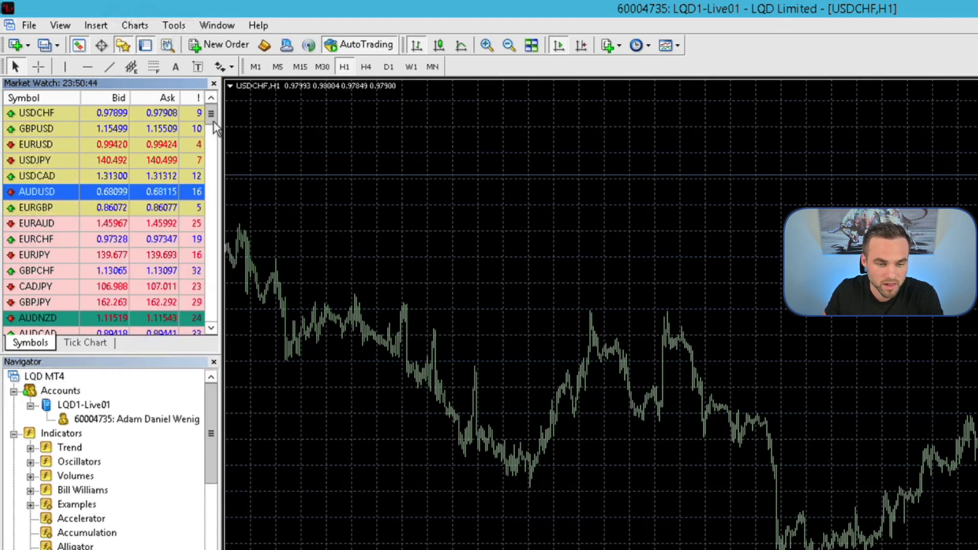
scroll(214, 181, "down", 5)
right_click(66, 190)
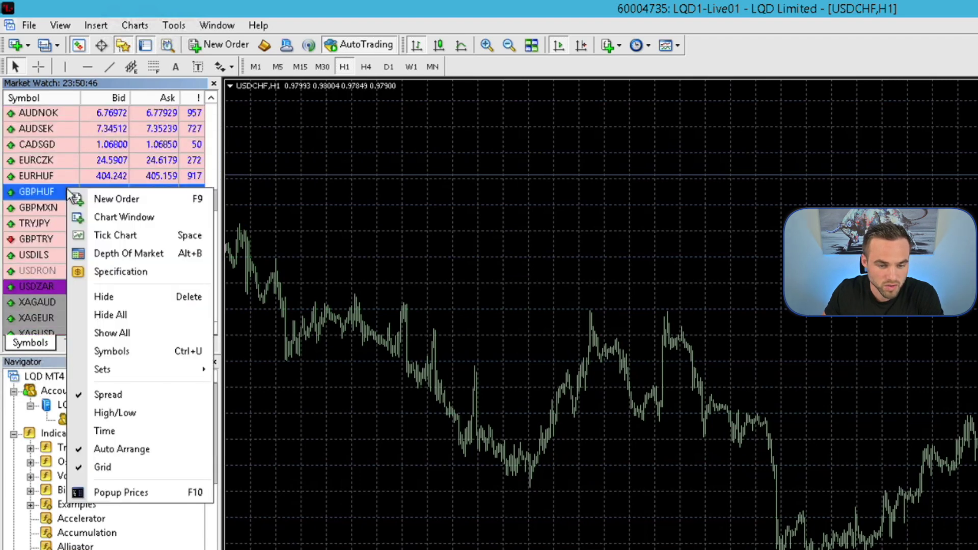
- Hide all symbols, then show EURGBP, GBPUSD, NZDUSD, USDCAD and USDJPY from Forex Majors
left_click(127, 314)
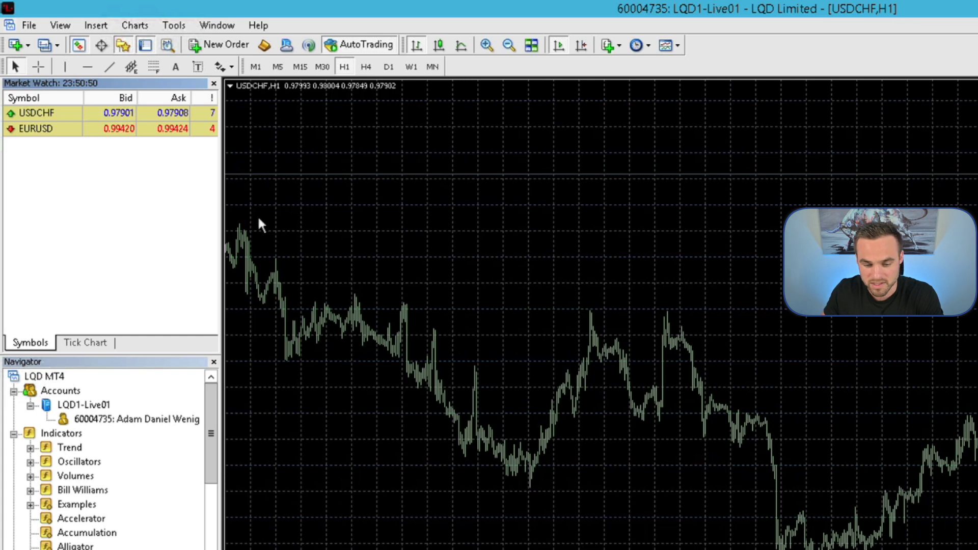
right_click(106, 216)
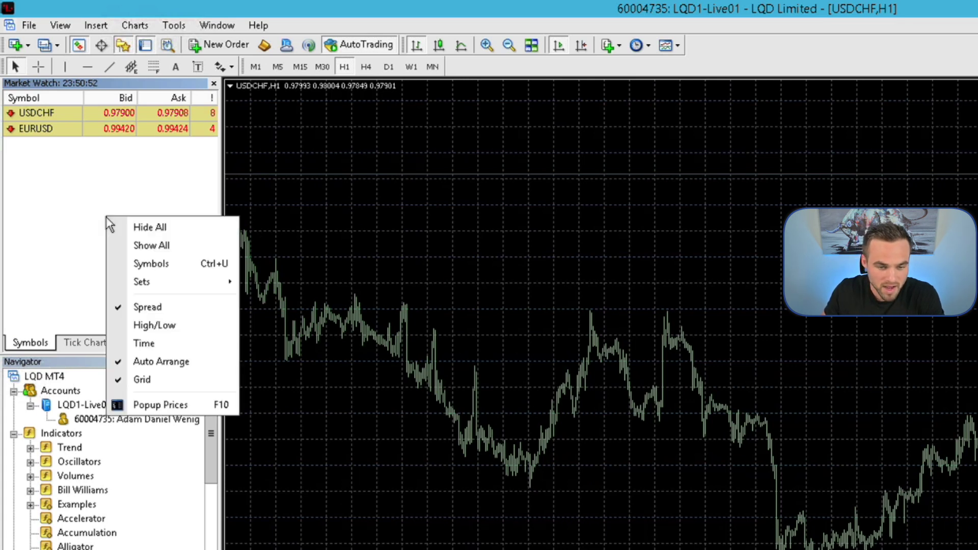
left_click(170, 270)
left_click(24, 87)
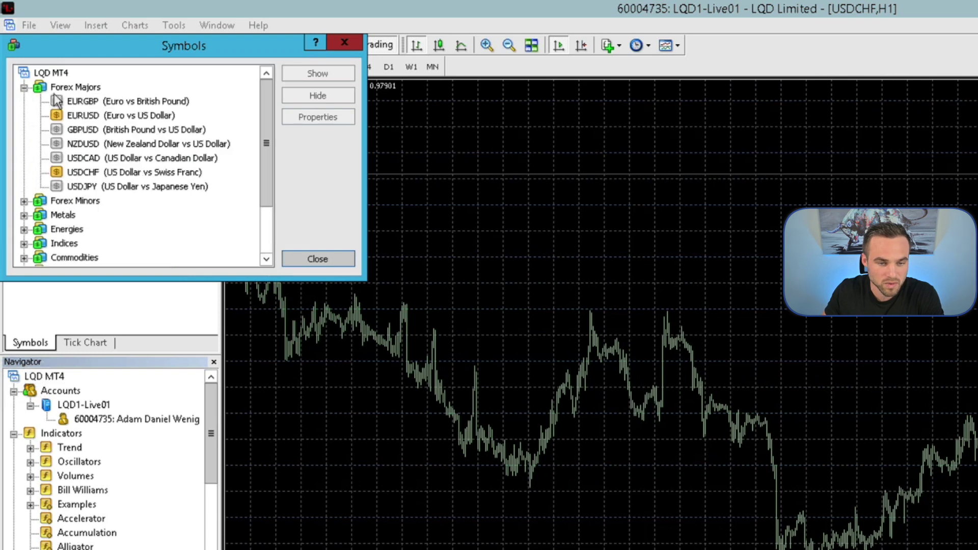
left_click(83, 104)
double_click(81, 130)
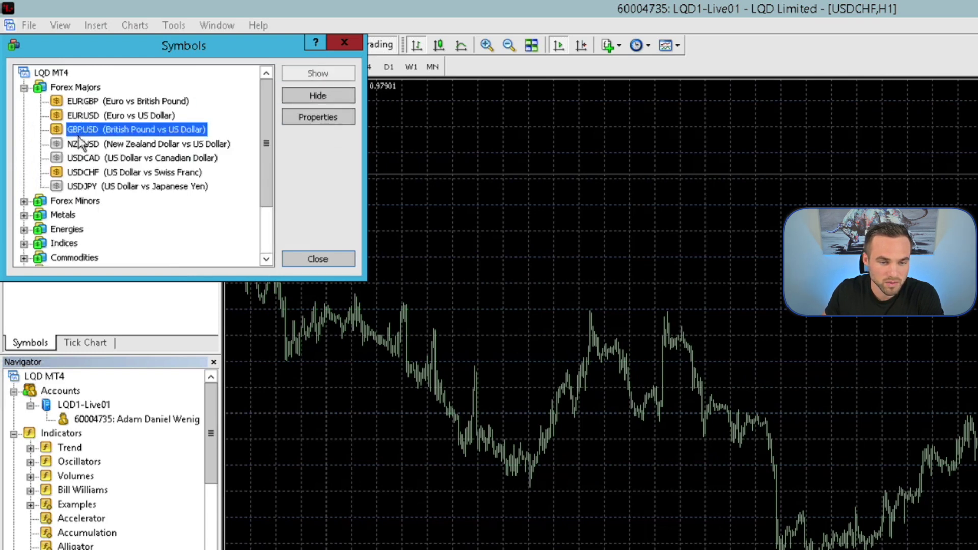
double_click(79, 144)
double_click(74, 158)
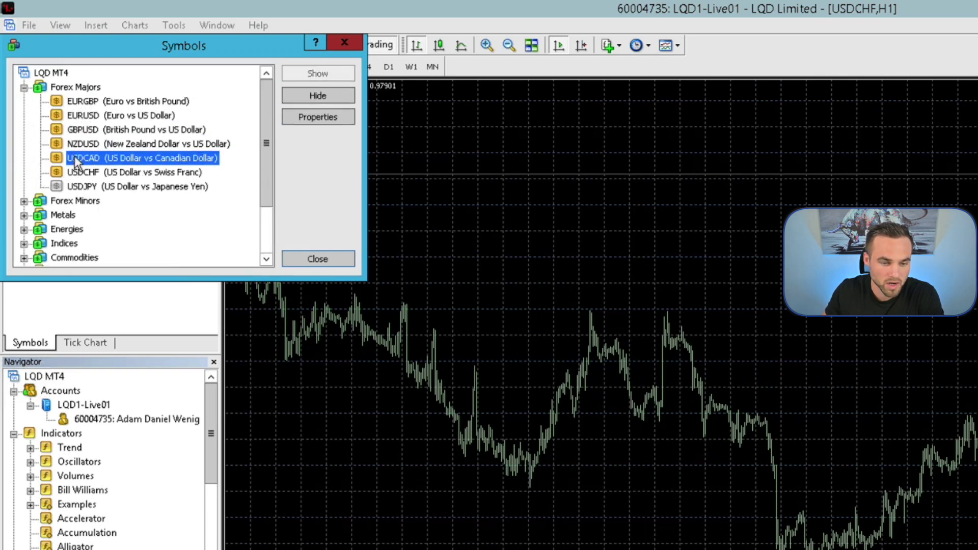
double_click(80, 187)
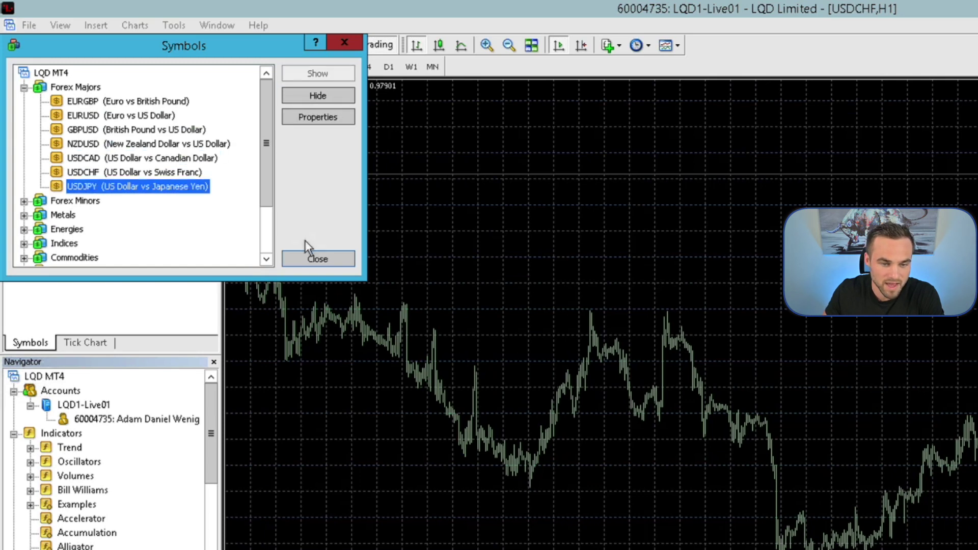
left_click(308, 255)
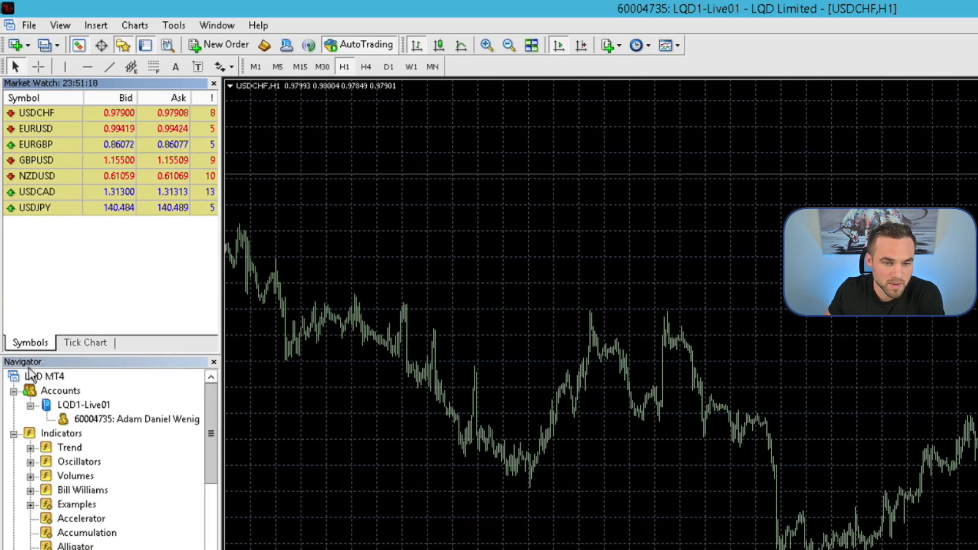
left_click(125, 49)
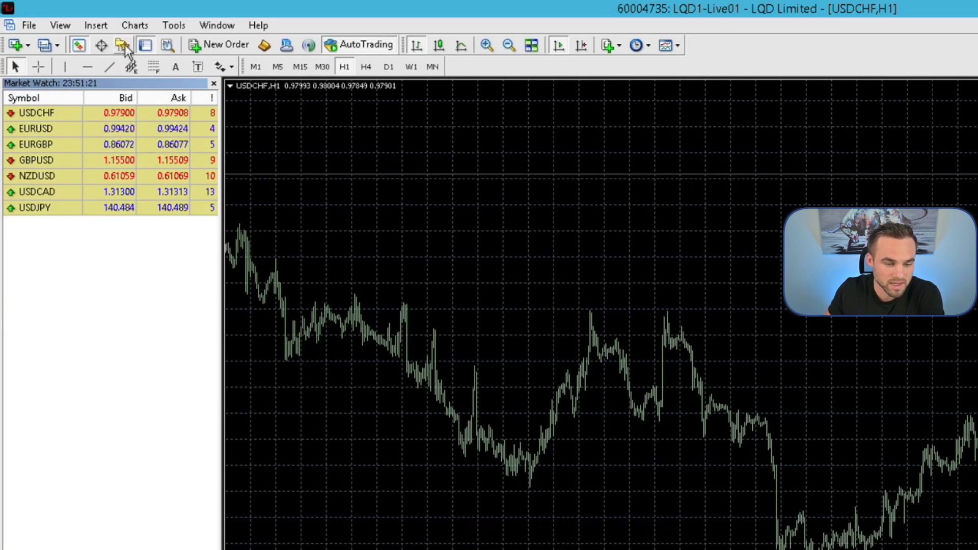
left_click(124, 45)
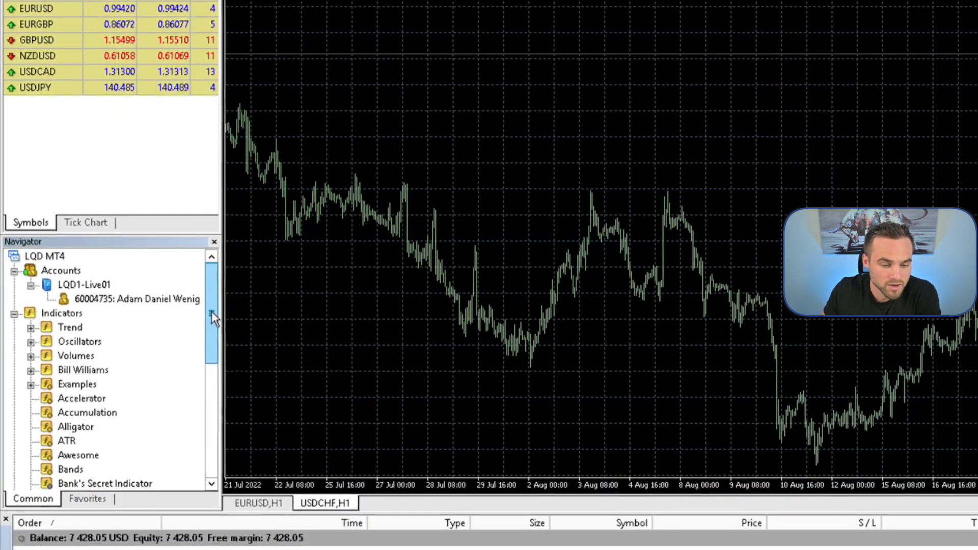
left_click_drag(212, 433, 213, 446)
left_click_drag(211, 174, 143, 114)
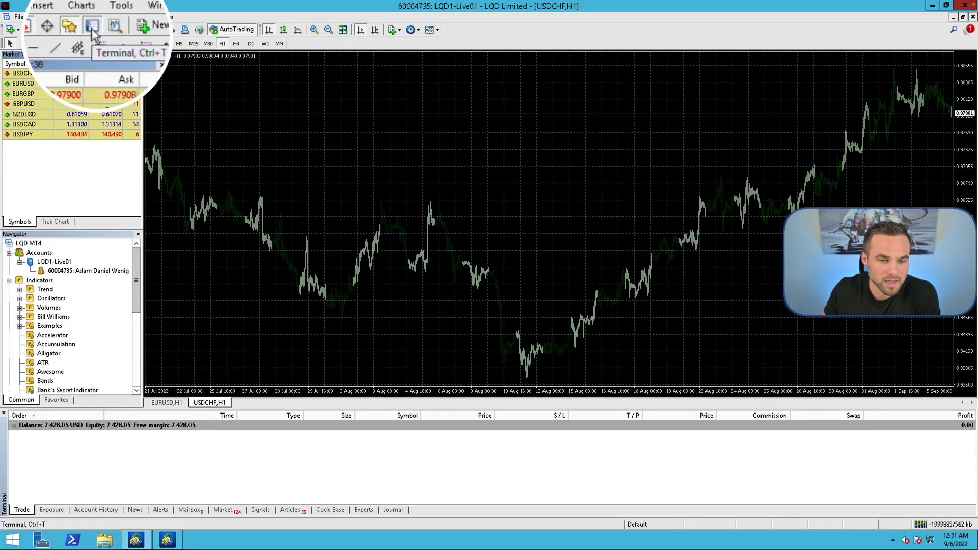
left_click(91, 28)
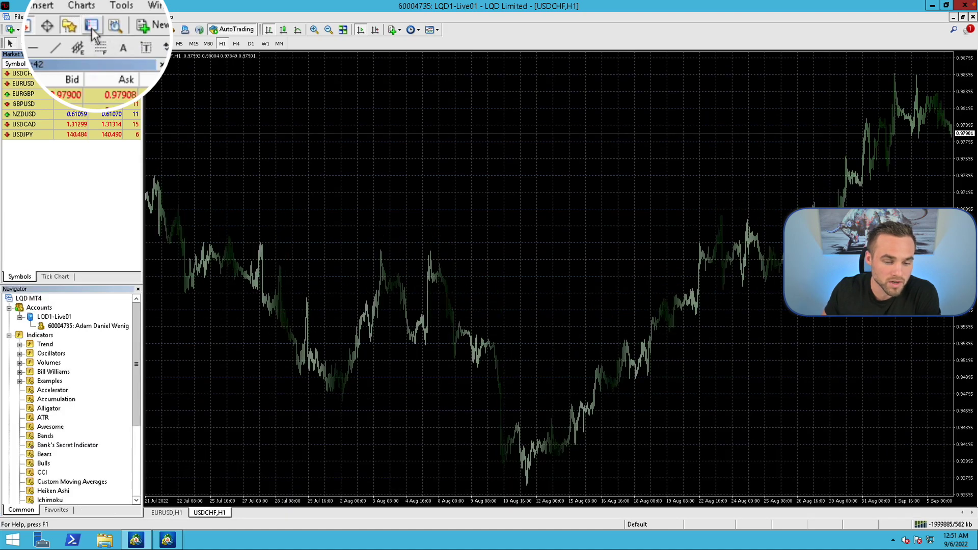
left_click(90, 28)
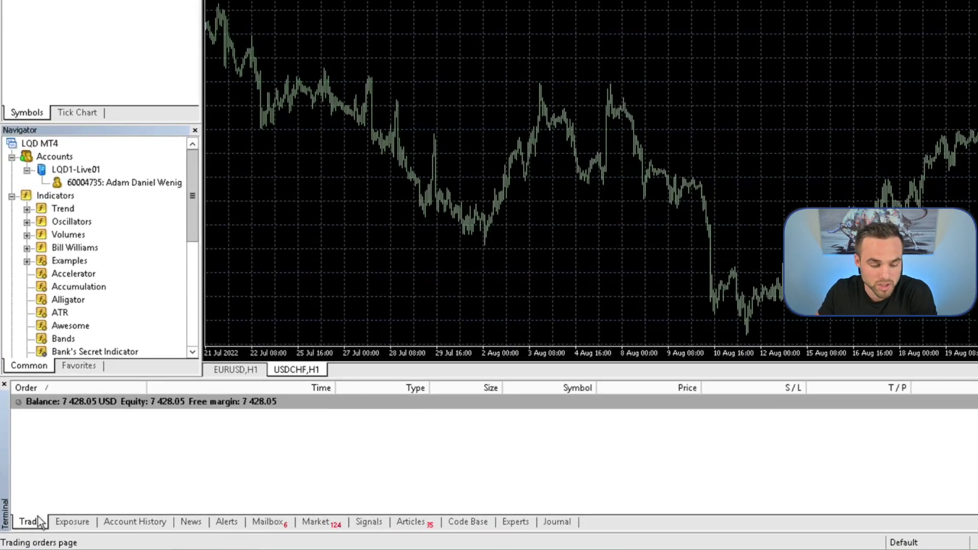
- Browse the Account History, Experts and Journal logs, then return to the Trade tab
left_click(131, 523)
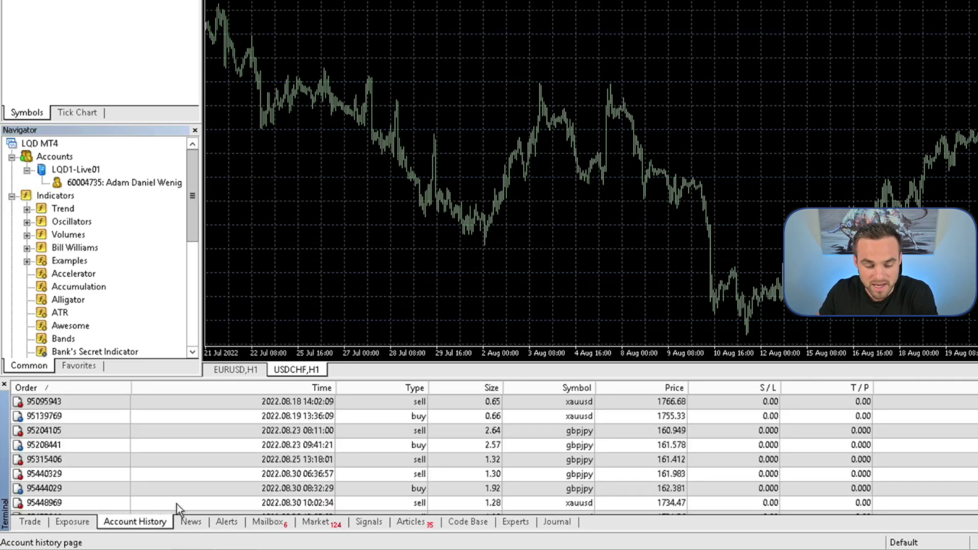
scroll(225, 464, "down", 1)
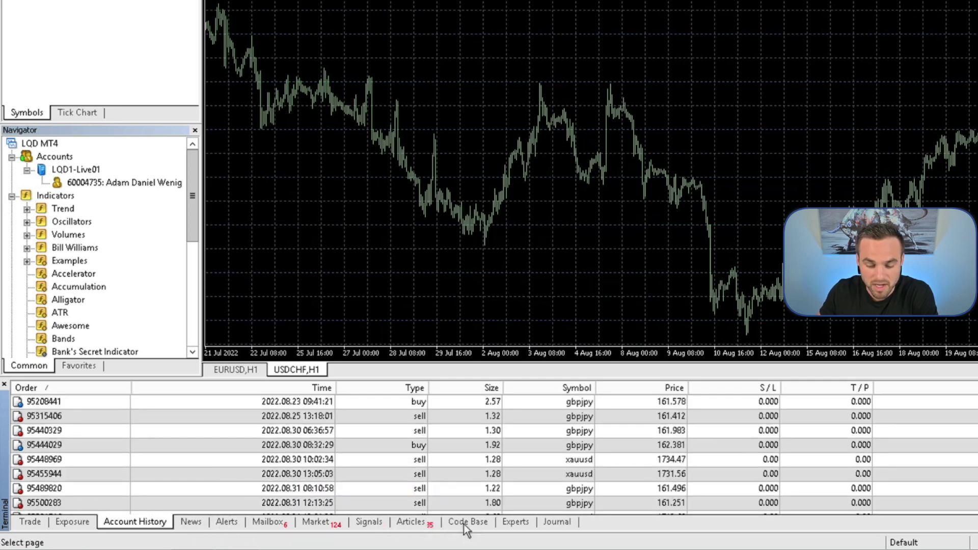
left_click(513, 528)
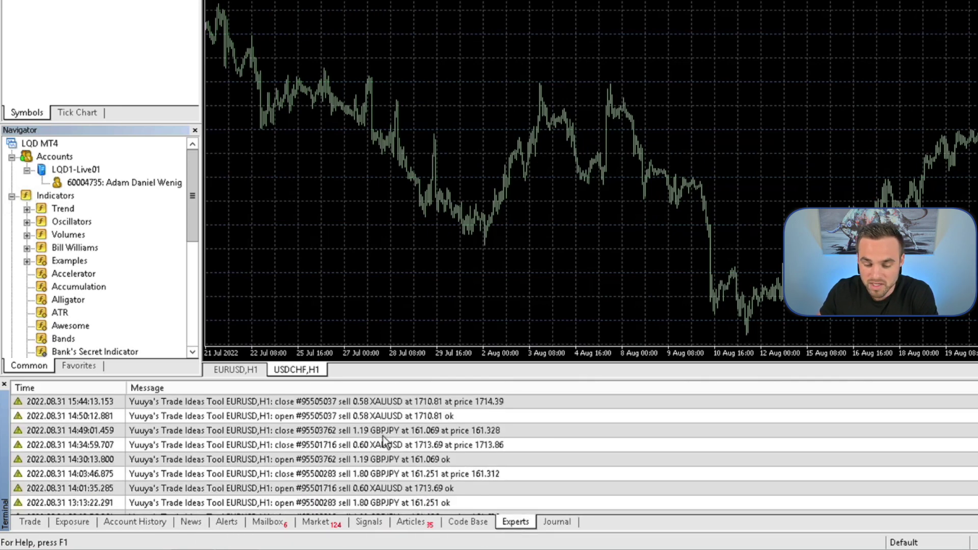
scroll(385, 440, "down", 15)
scroll(384, 441, "down", 5)
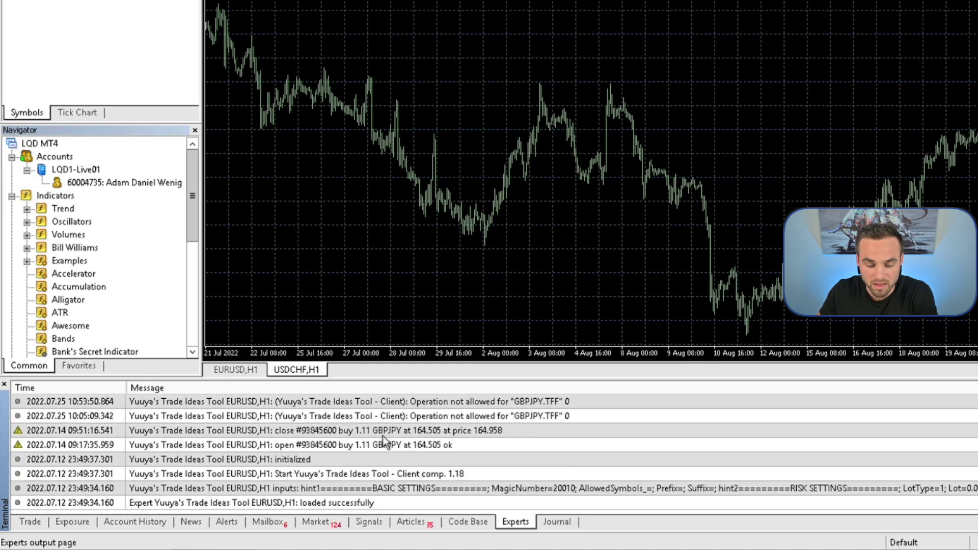
left_click(554, 527)
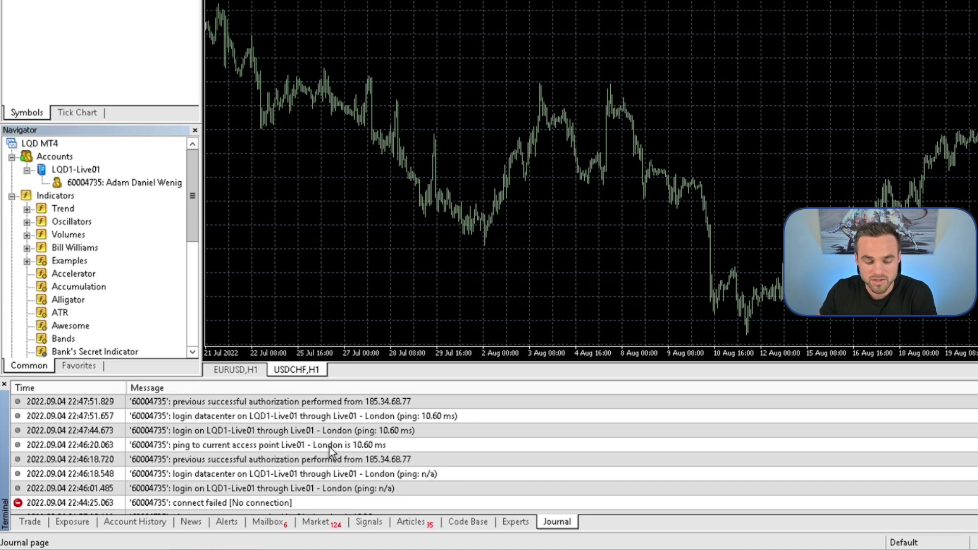
left_click(30, 522)
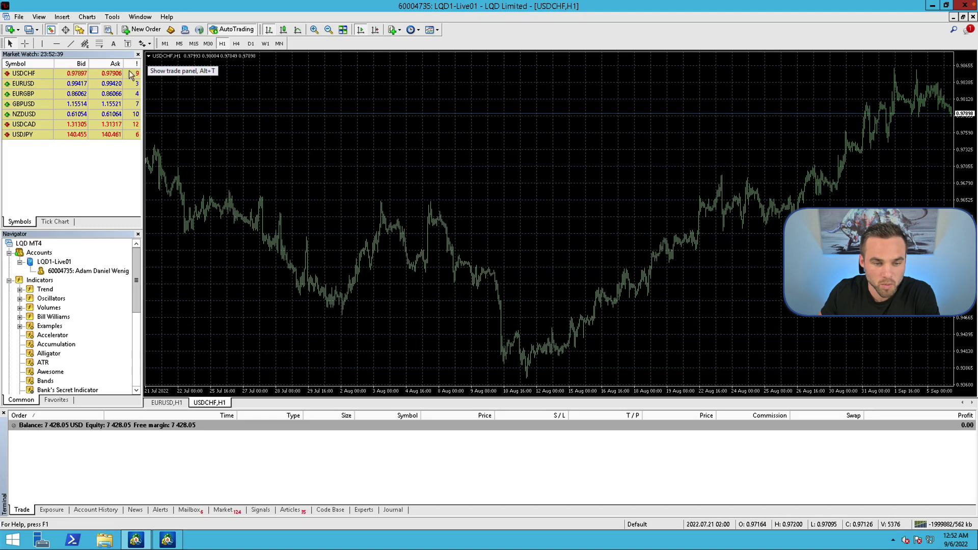
- Open a USDJPY chart and set the one-click trading lot size to 0.10
right_click(24, 136)
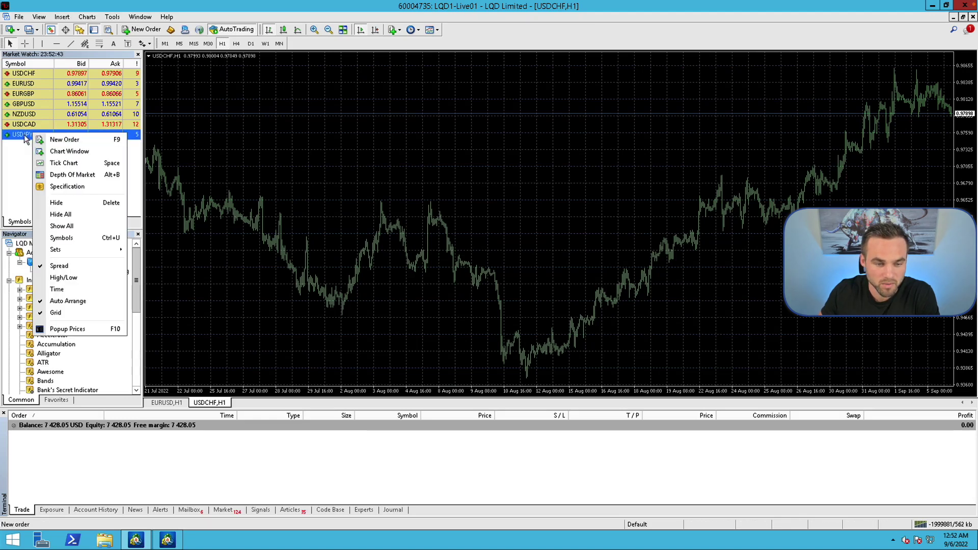
left_click(69, 151)
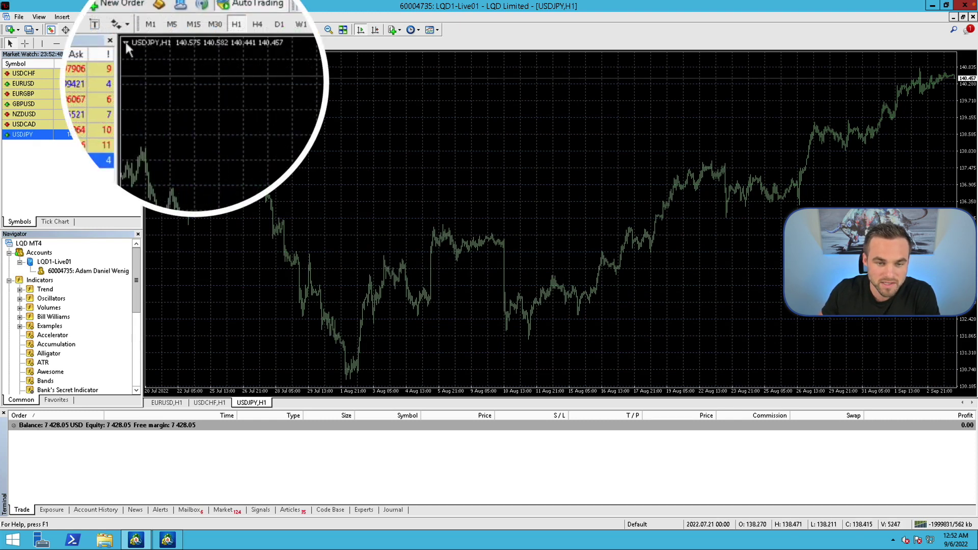
left_click(148, 56)
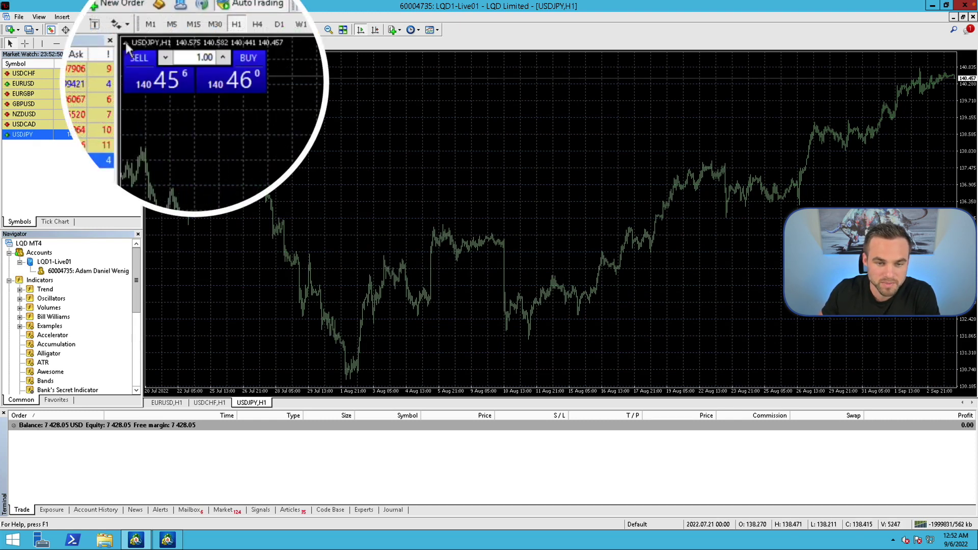
double_click(206, 58)
left_click(201, 58)
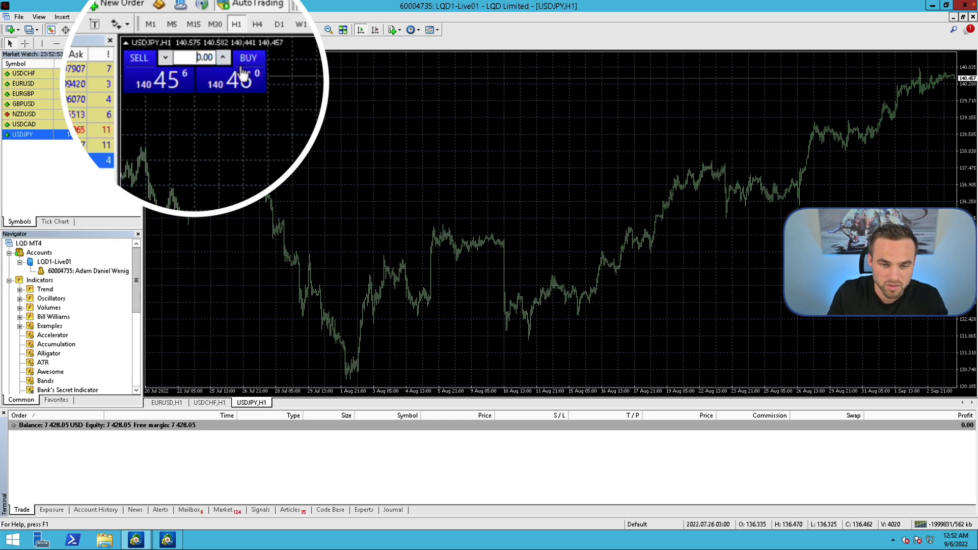
type("0.1")
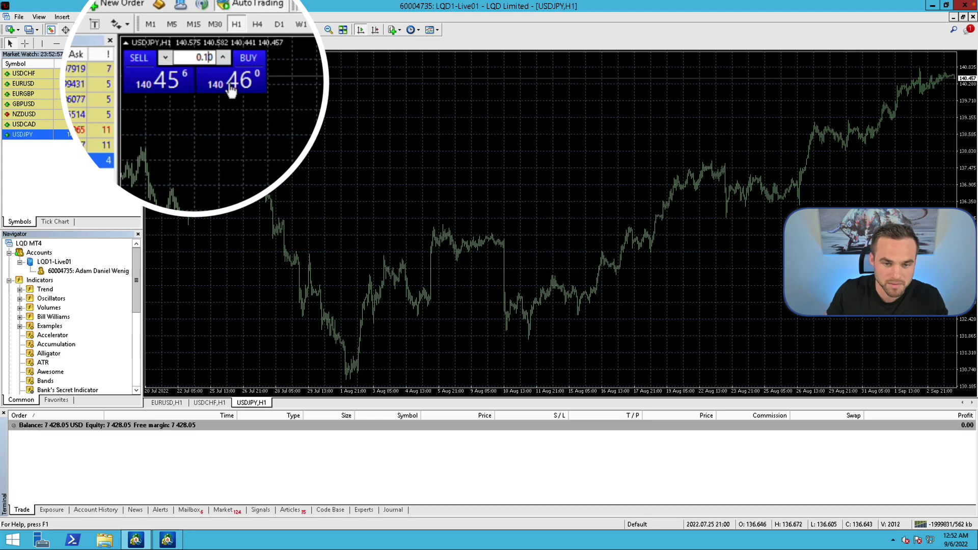
- Accept the one-click trading terms and buy 0.10 lots of USDJPY at market
left_click(255, 84)
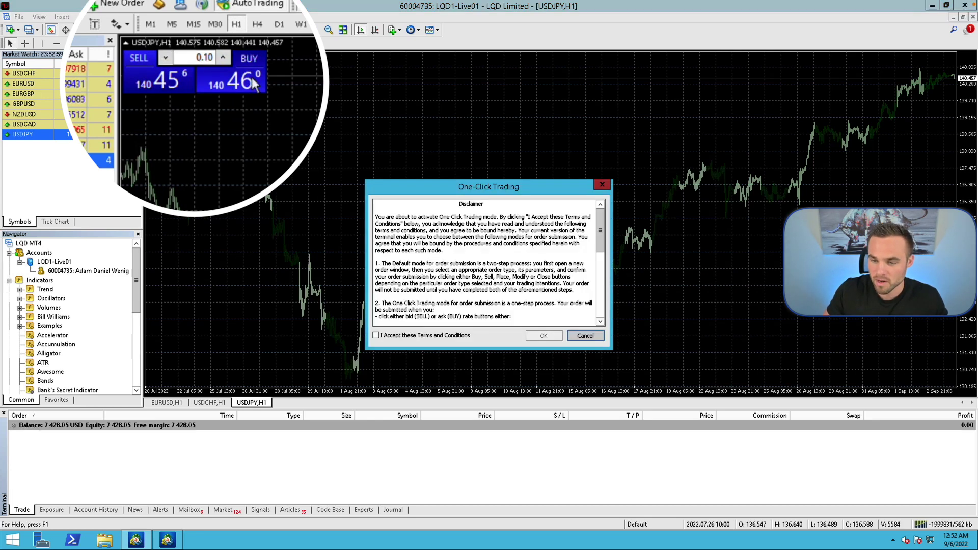
left_click(377, 335)
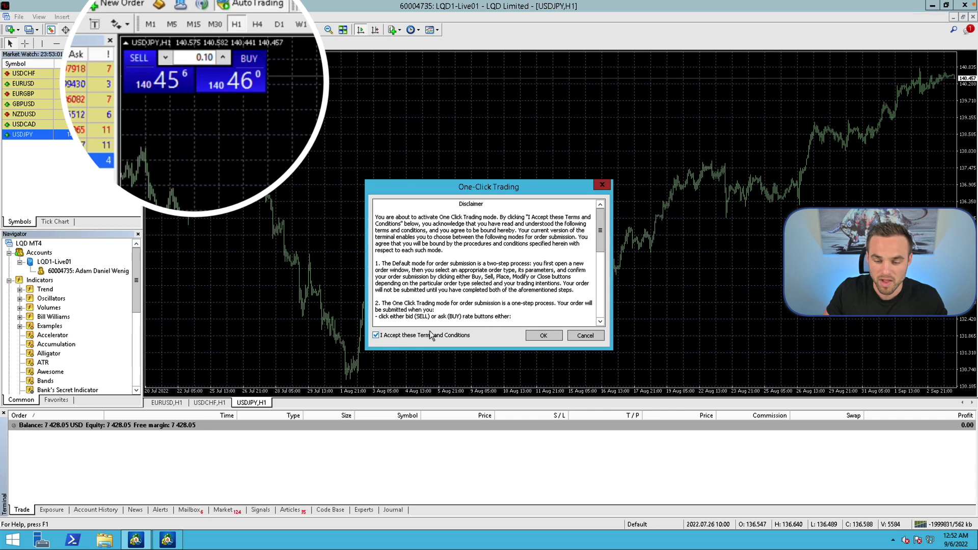
left_click(543, 336)
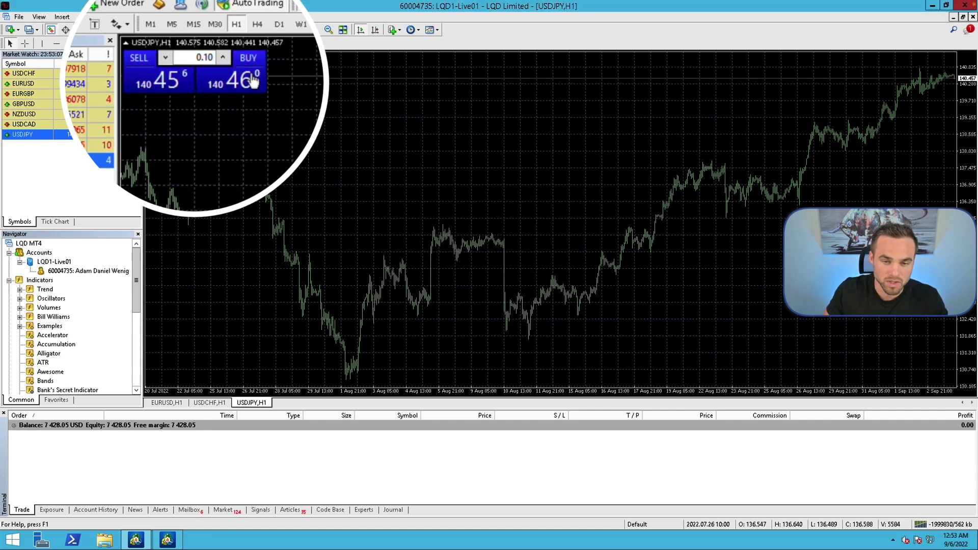
left_click(233, 81)
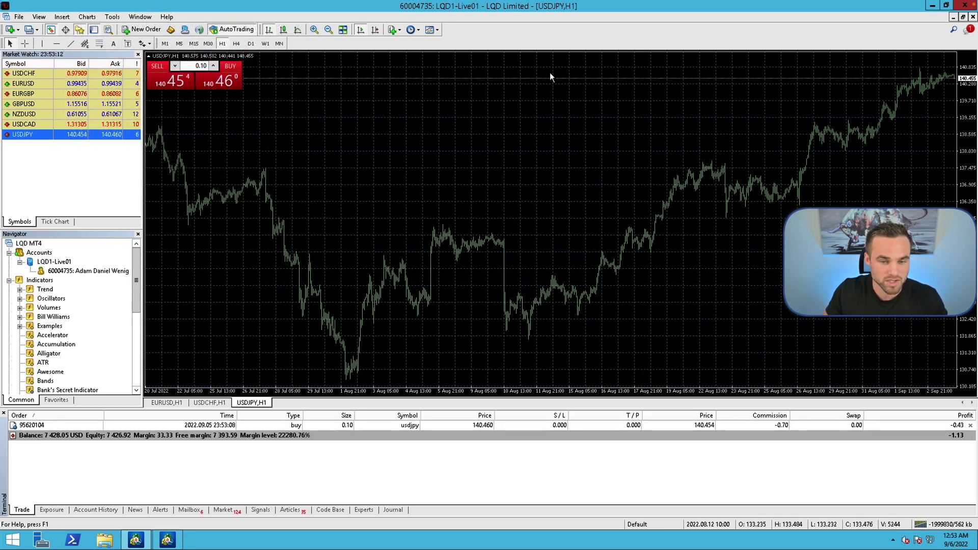
right_click(425, 118)
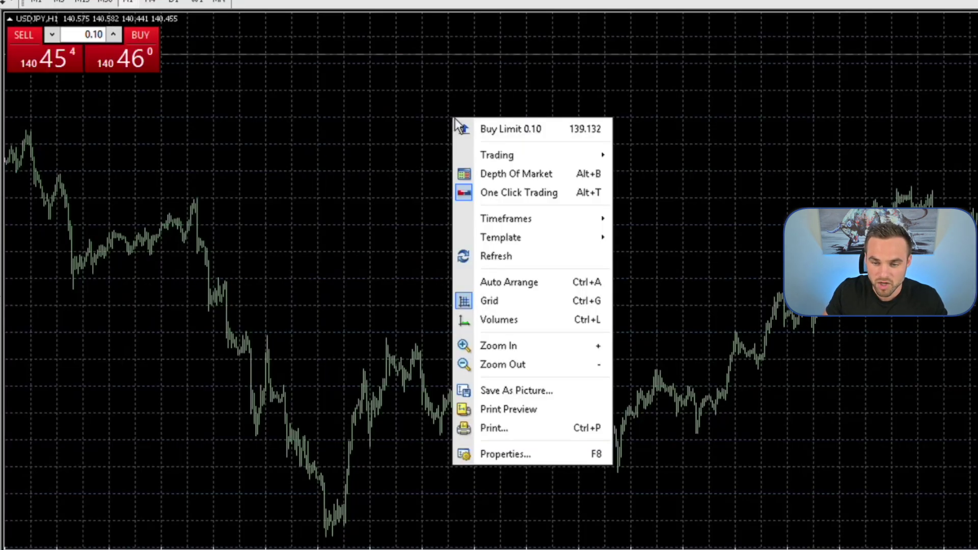
mouse_move(496, 155)
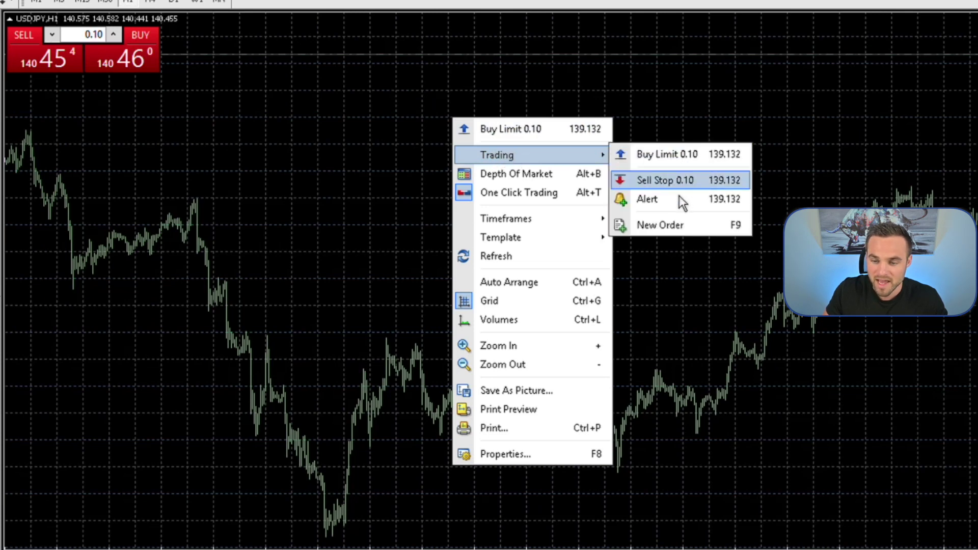
left_click(665, 225)
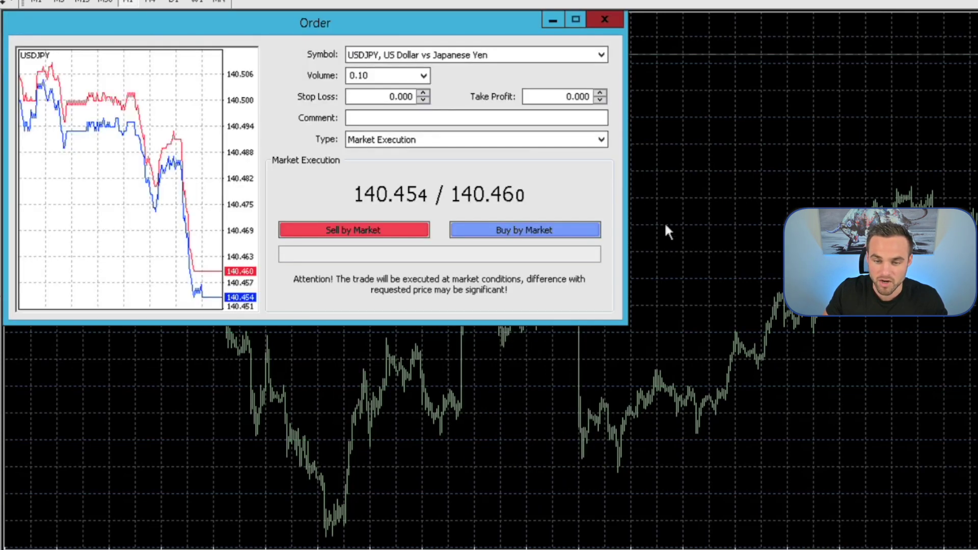
left_click(599, 139)
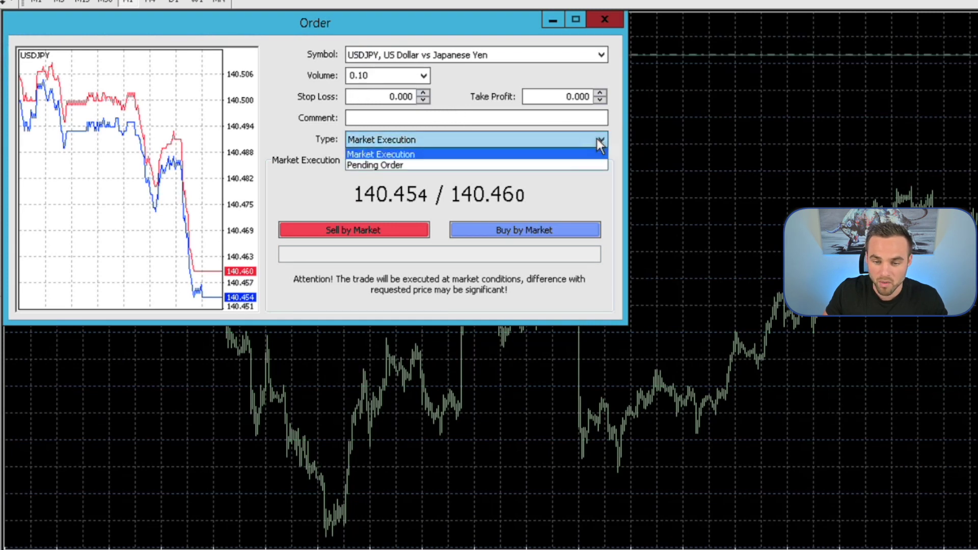
left_click(520, 166)
left_click(455, 182)
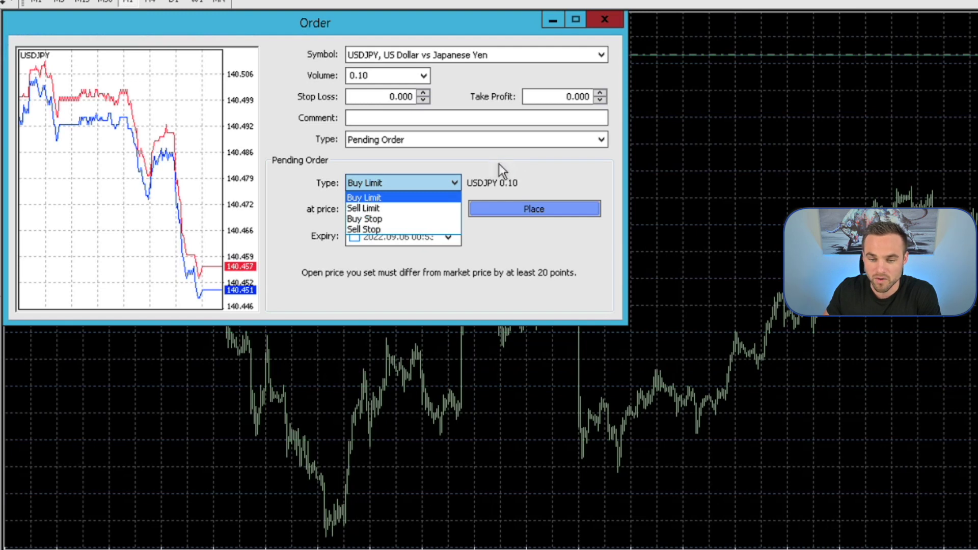
left_click(490, 151)
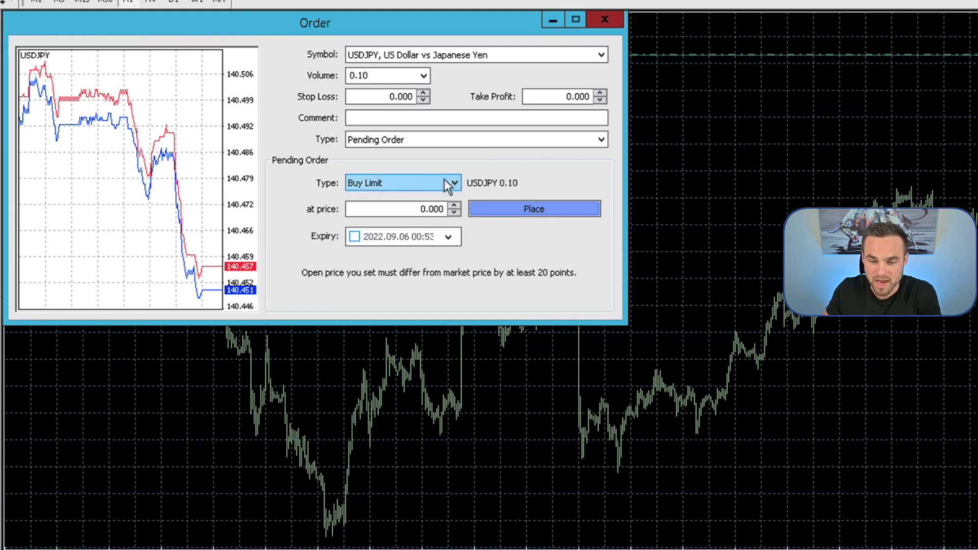
left_click(406, 212)
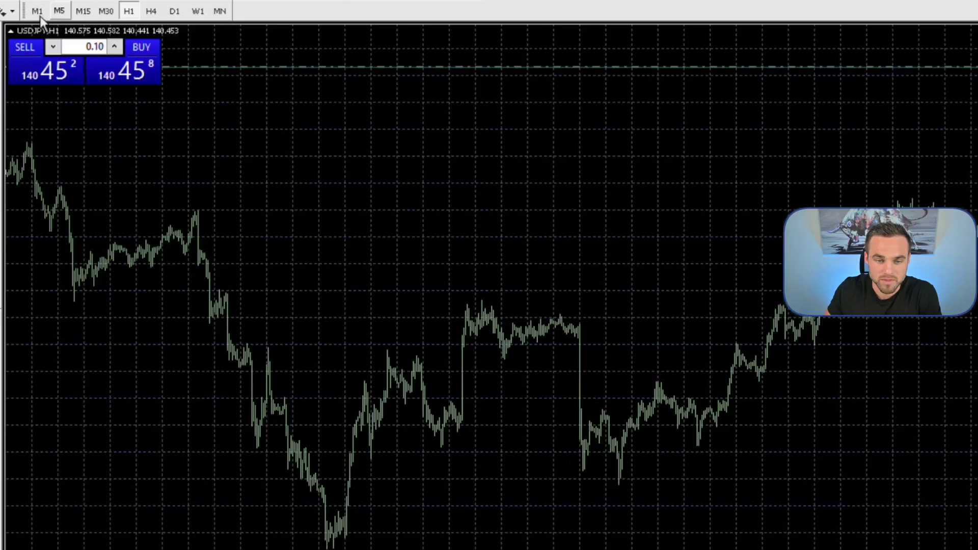
- Cycle the USDJPY chart through H4, D1, H1 and M30, ending on M15
left_click(149, 11)
left_click(174, 11)
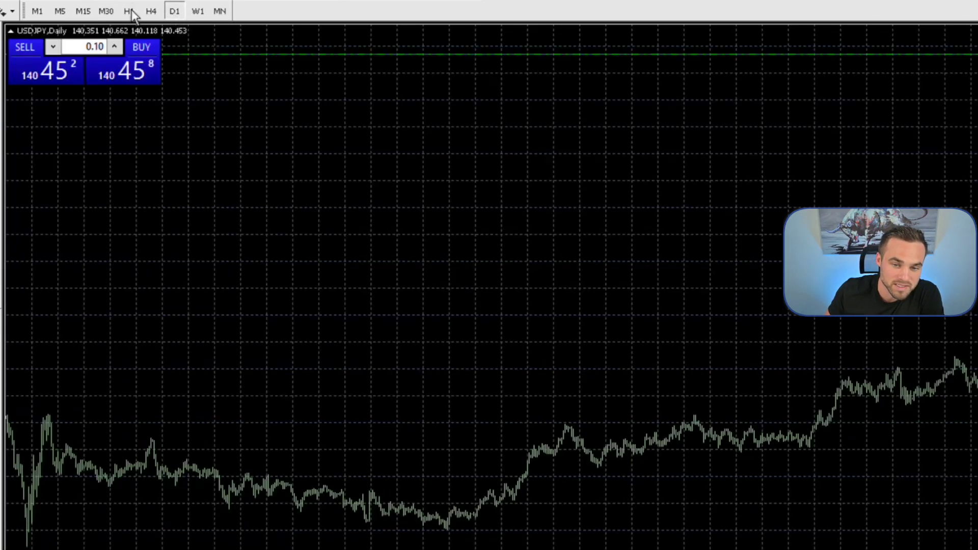
left_click(127, 13)
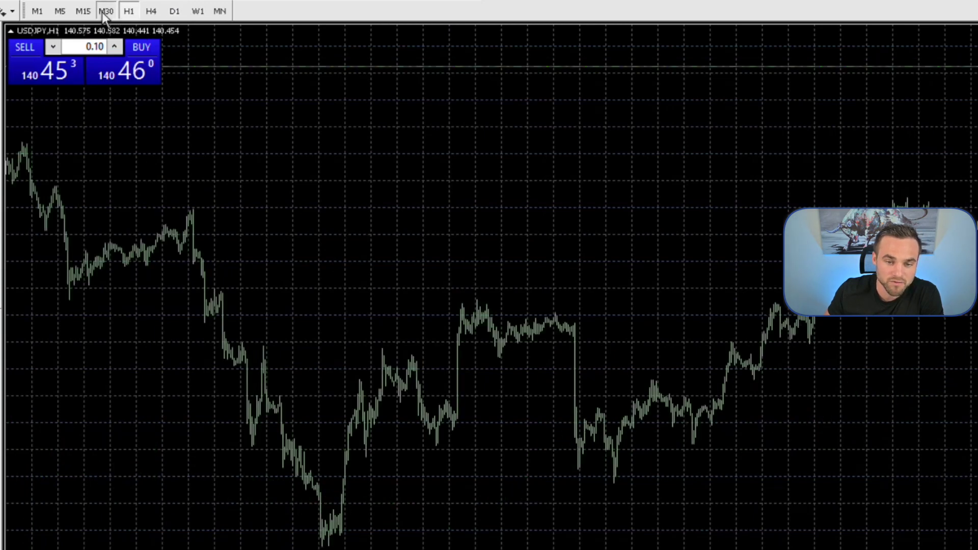
left_click(103, 12)
left_click(84, 12)
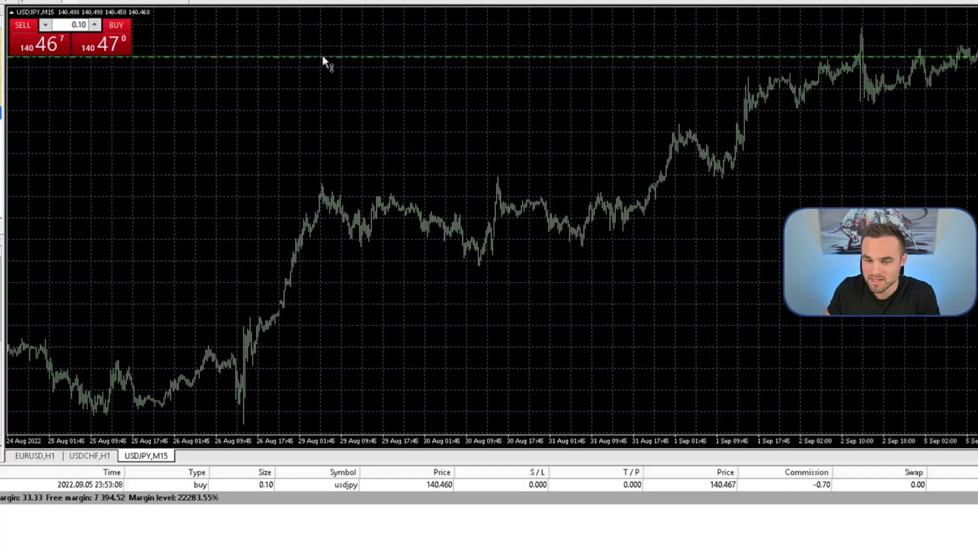
- Drag in a 140.089 stop loss and 140.925 take profit, then review them in Modify Order
left_click_drag(321, 66, 319, 91)
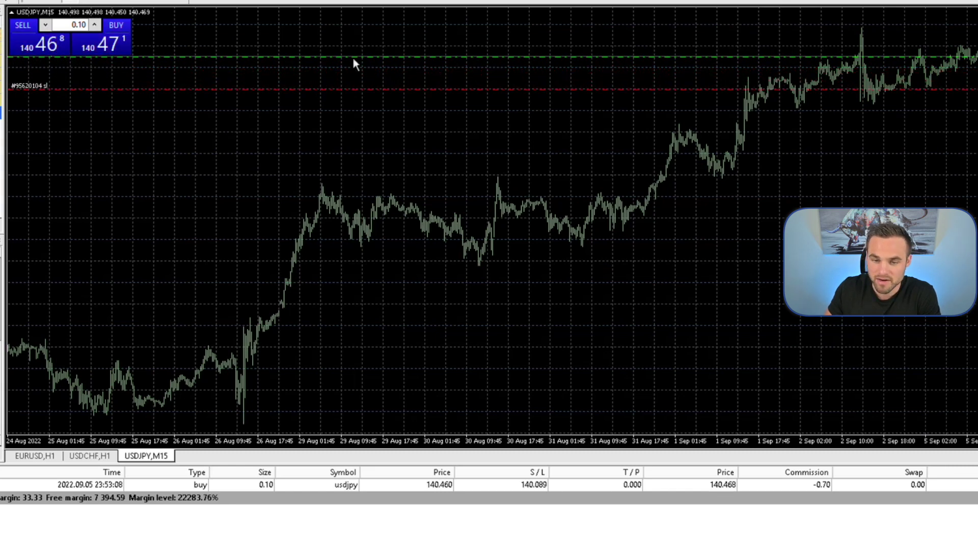
left_click_drag(353, 31, 353, 17)
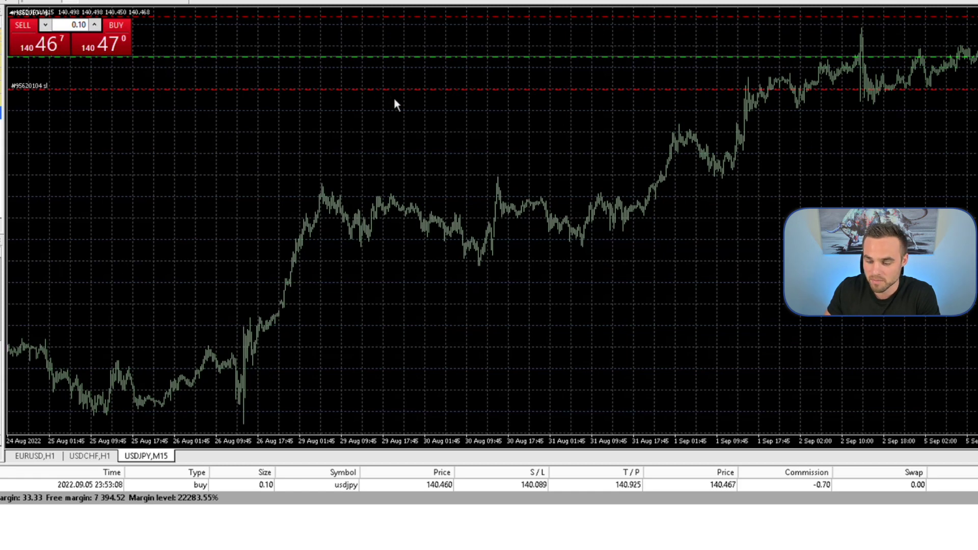
left_click(187, 485)
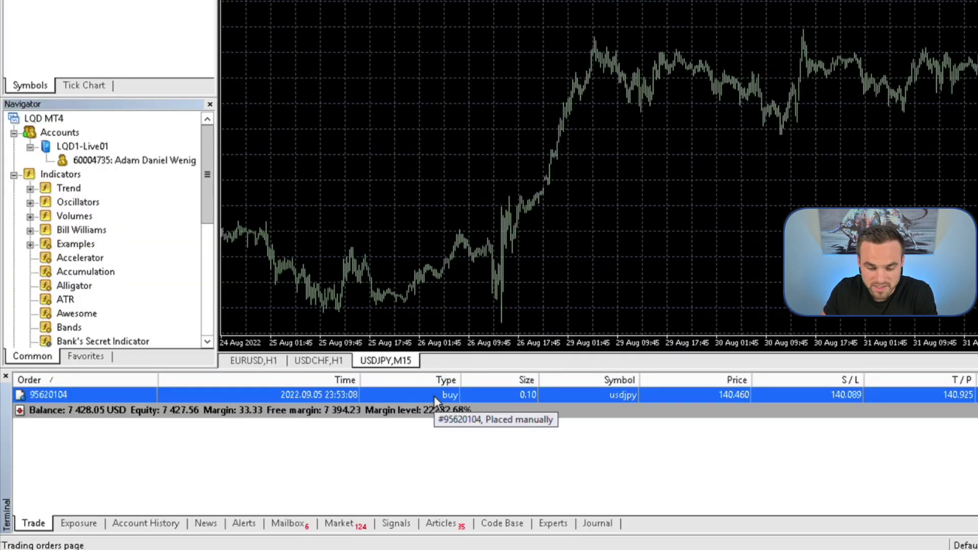
right_click(434, 395)
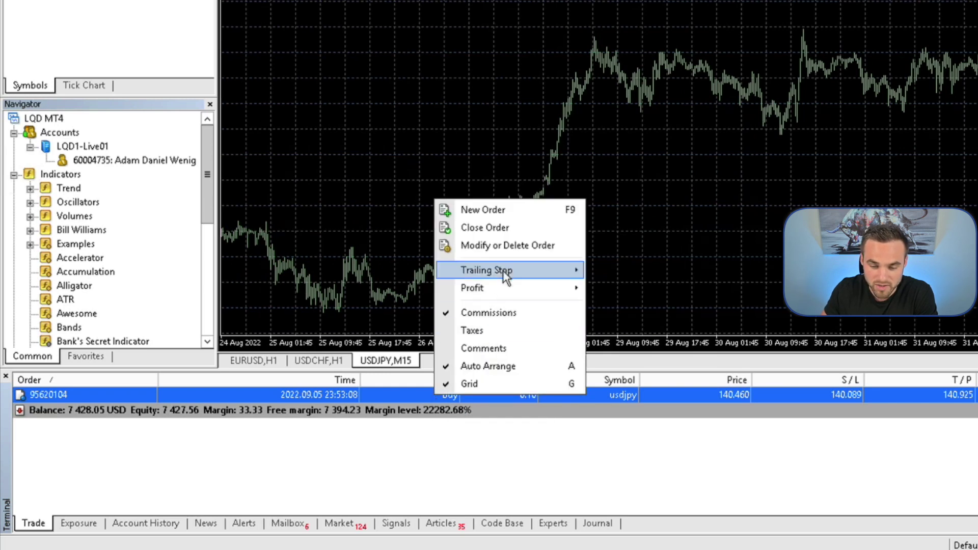
mouse_move(504, 275)
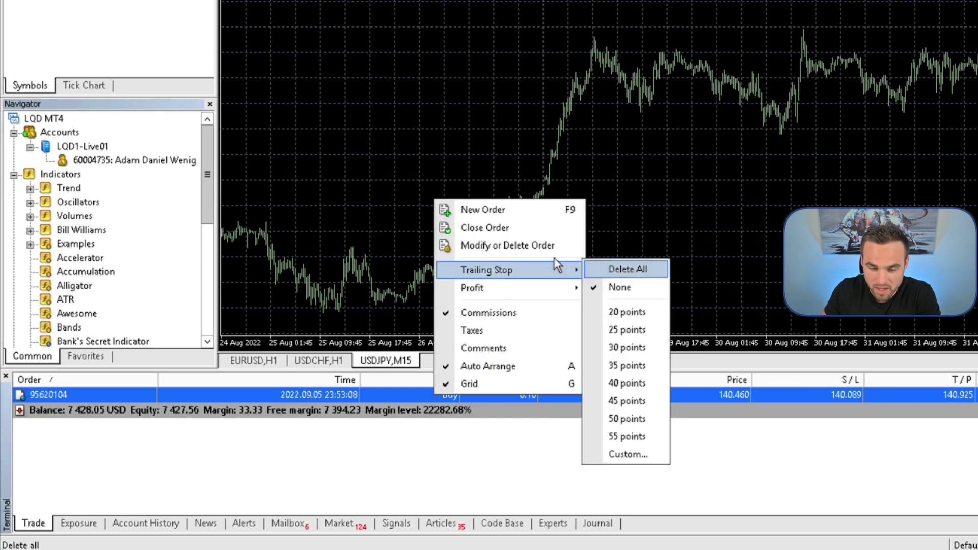
left_click(532, 247)
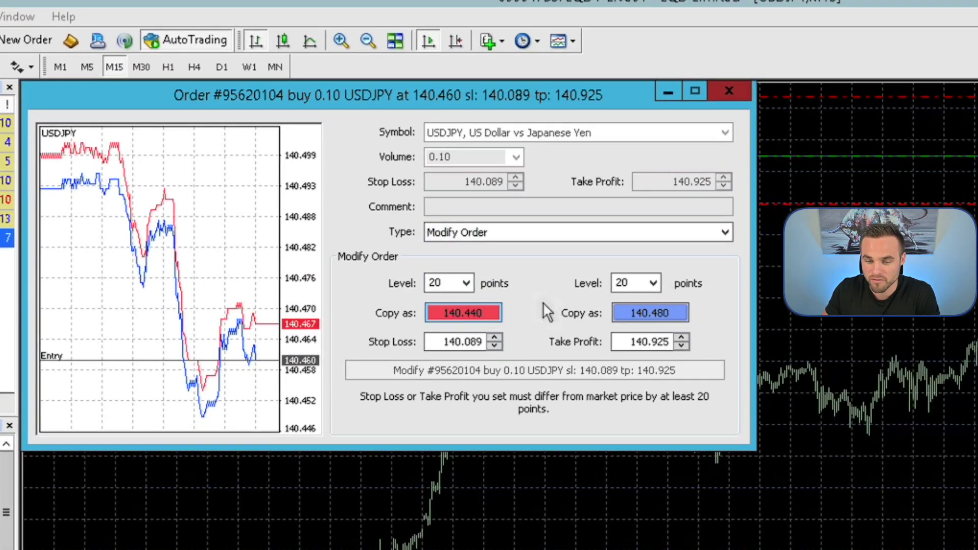
left_click(650, 342)
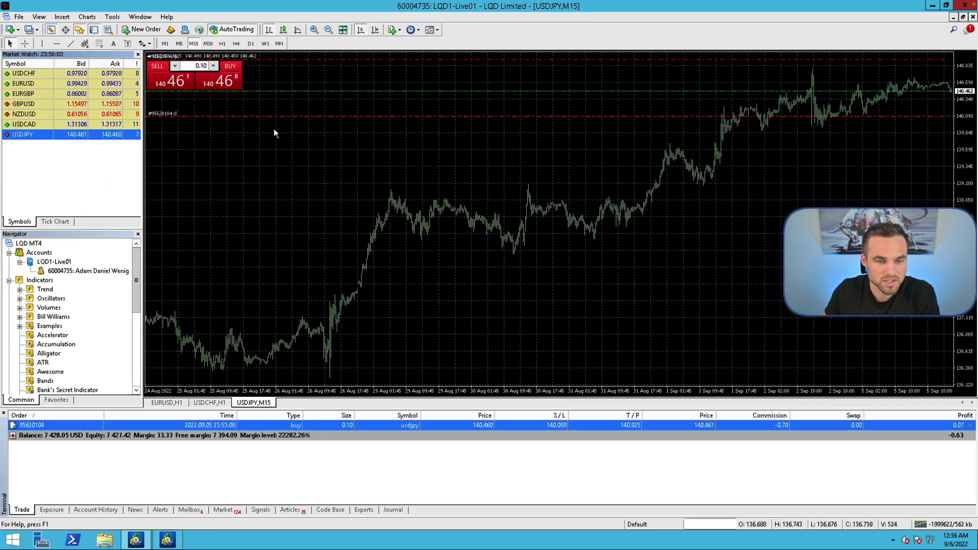
- Draw a rectangle over the latest prices at the chart's top right via Insert > Shapes
left_click(62, 17)
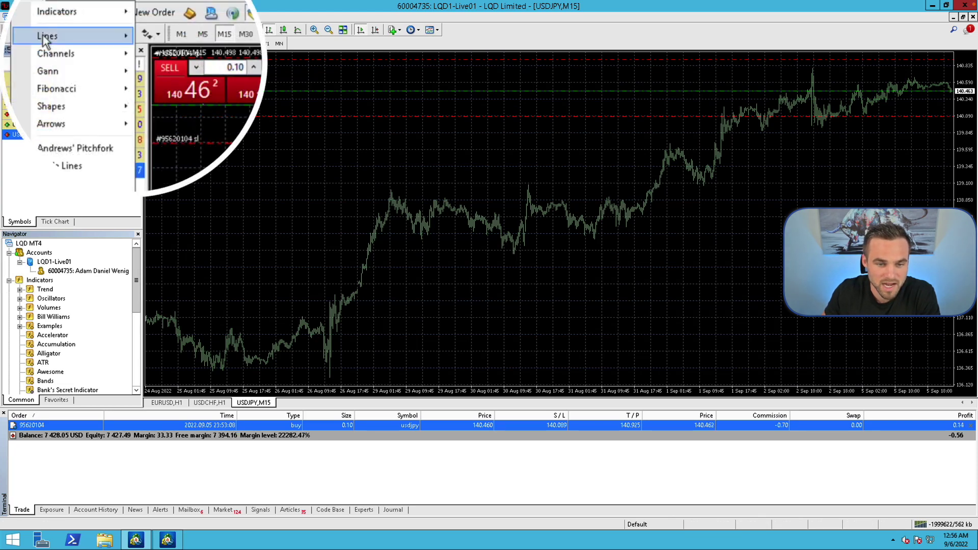
mouse_move(45, 37)
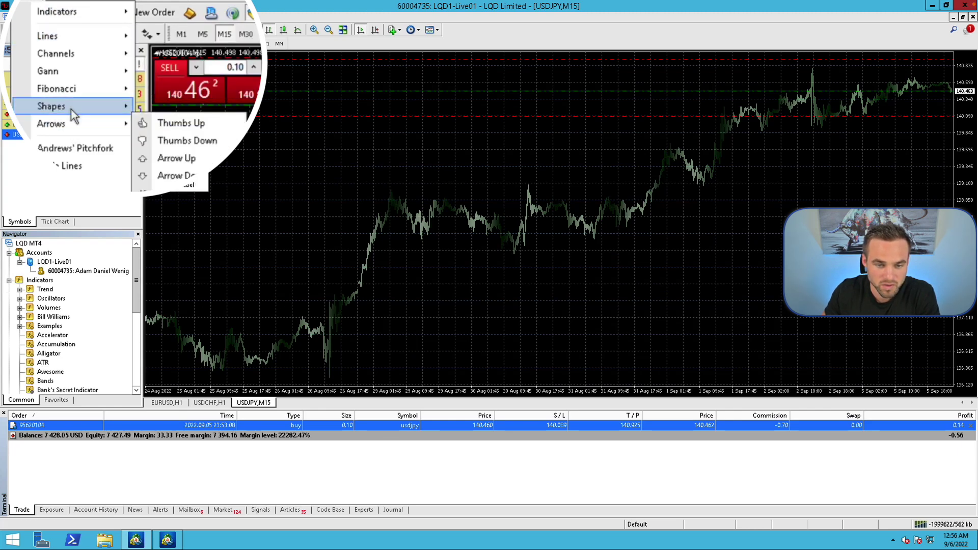
mouse_move(73, 113)
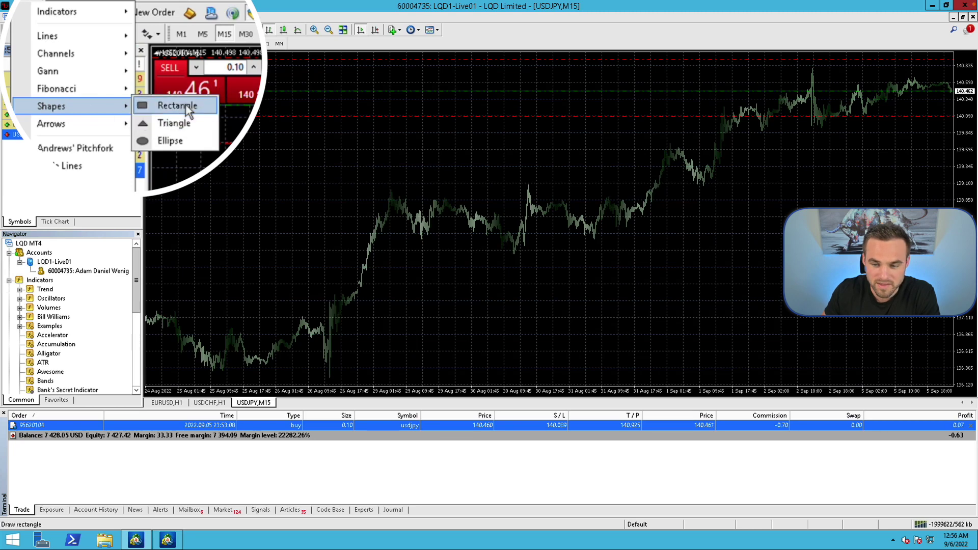
left_click(168, 106)
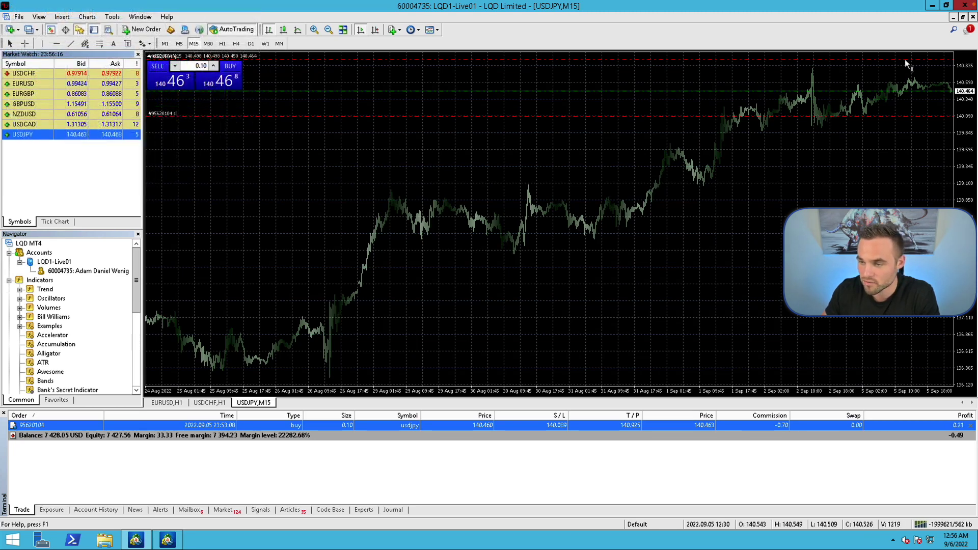
left_click_drag(897, 74, 955, 94)
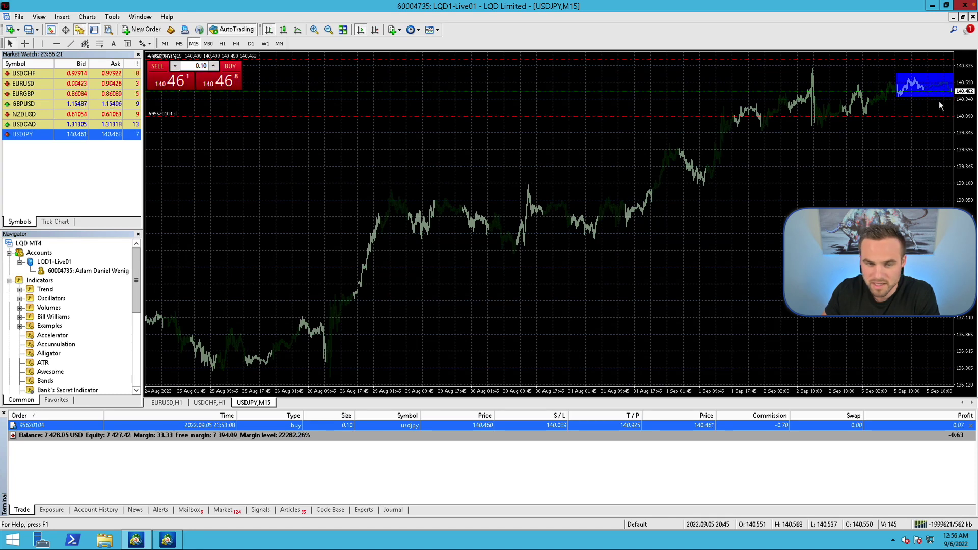
- Add a mid-chart horizontal line, an early-September vertical line and a rising trendline from the late-August low
left_click(58, 44)
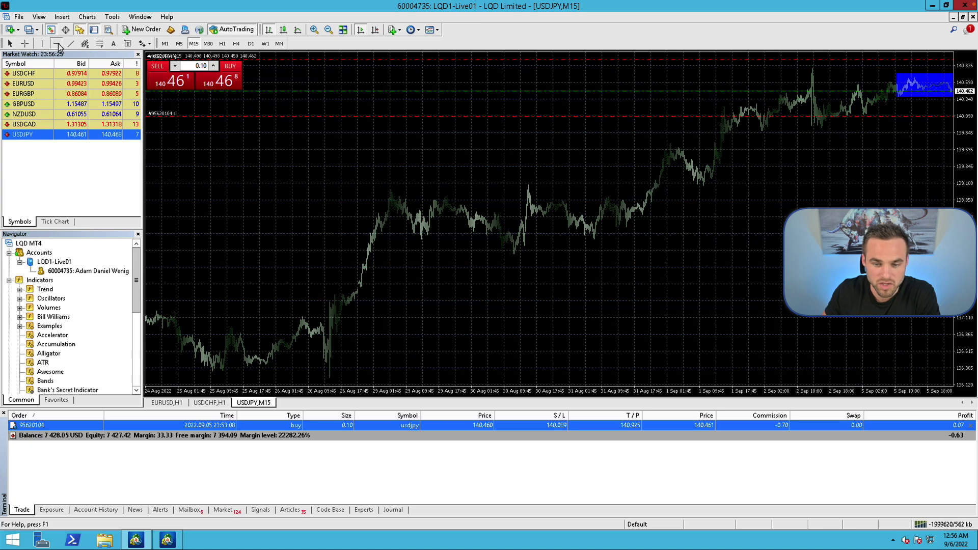
left_click(472, 231)
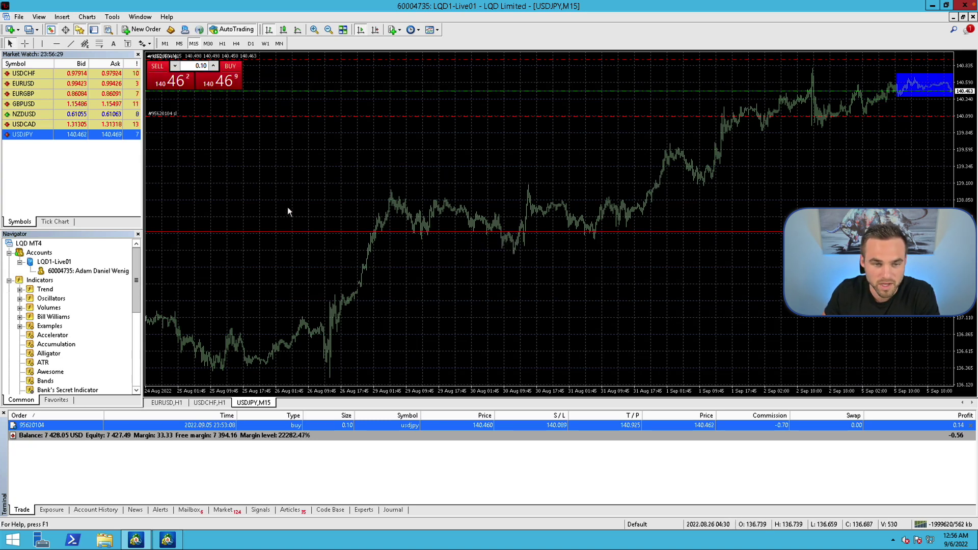
left_click(42, 44)
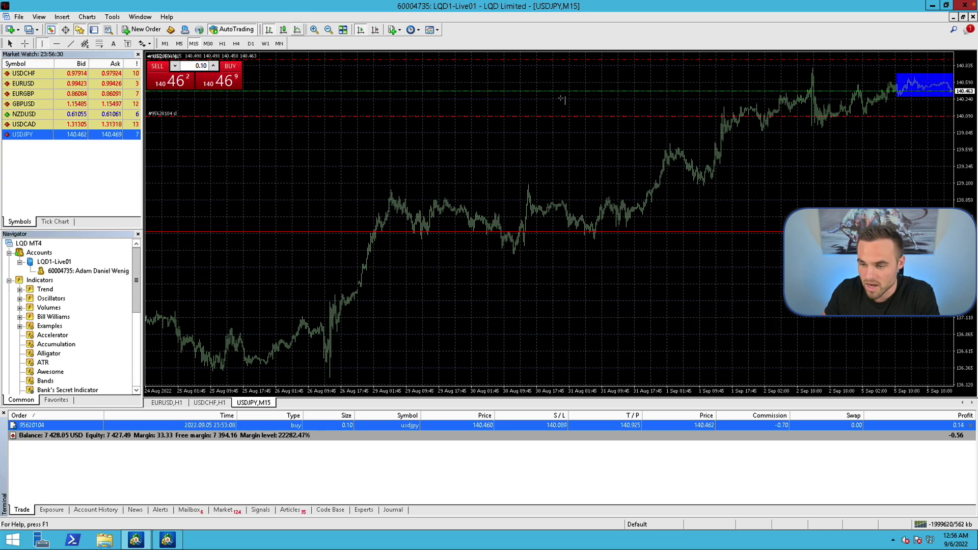
left_click(809, 118)
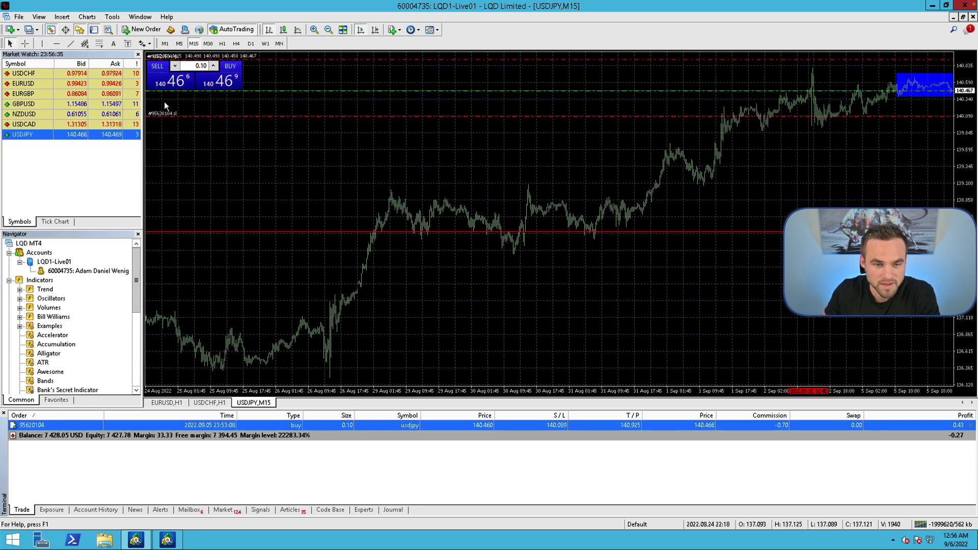
left_click(70, 44)
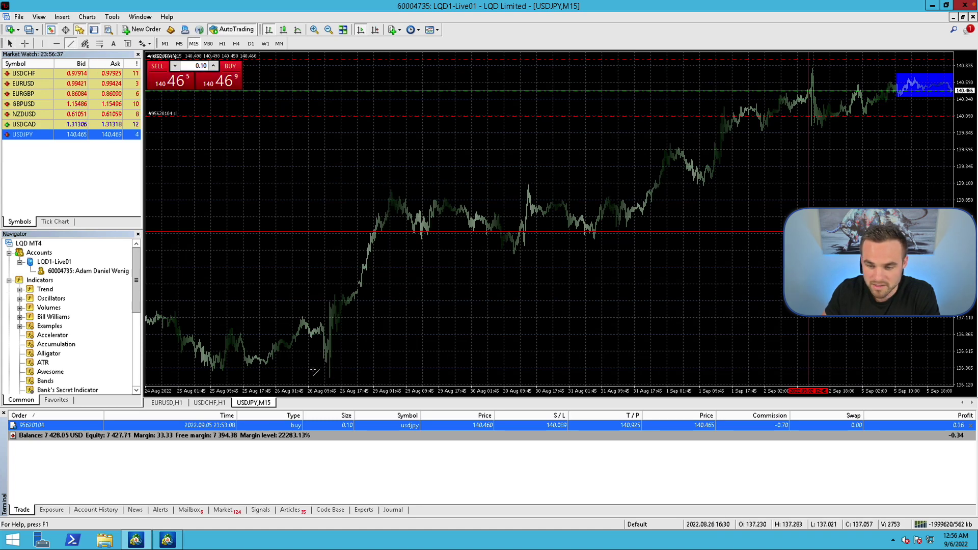
left_click_drag(309, 355, 561, 245)
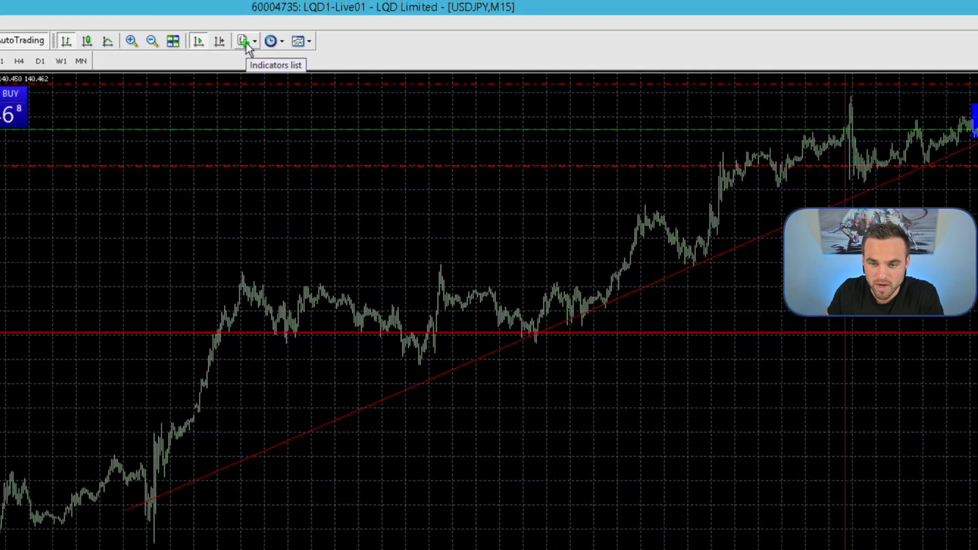
- Add a 20-period Exponential Moving Average coloured DarkTurquoise to the USDJPY chart
left_click(393, 31)
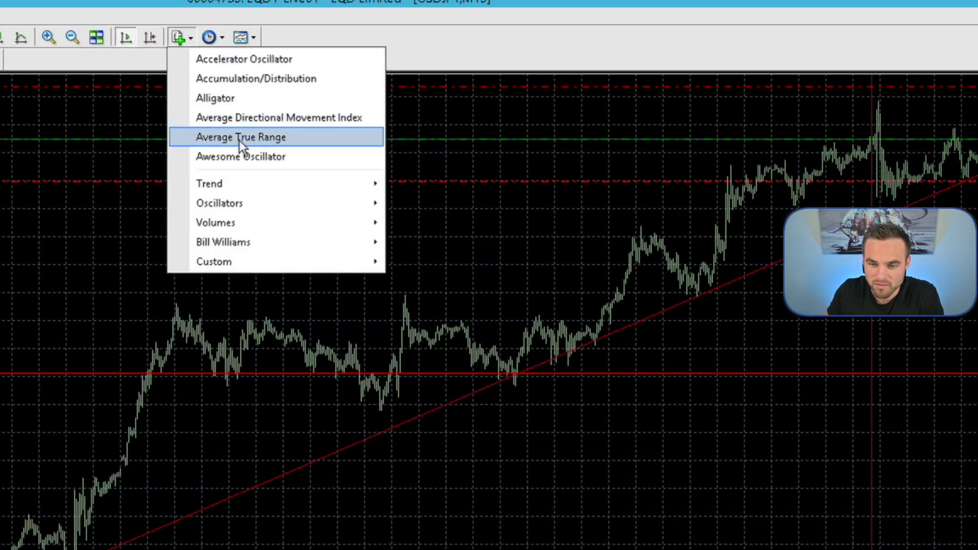
mouse_move(240, 182)
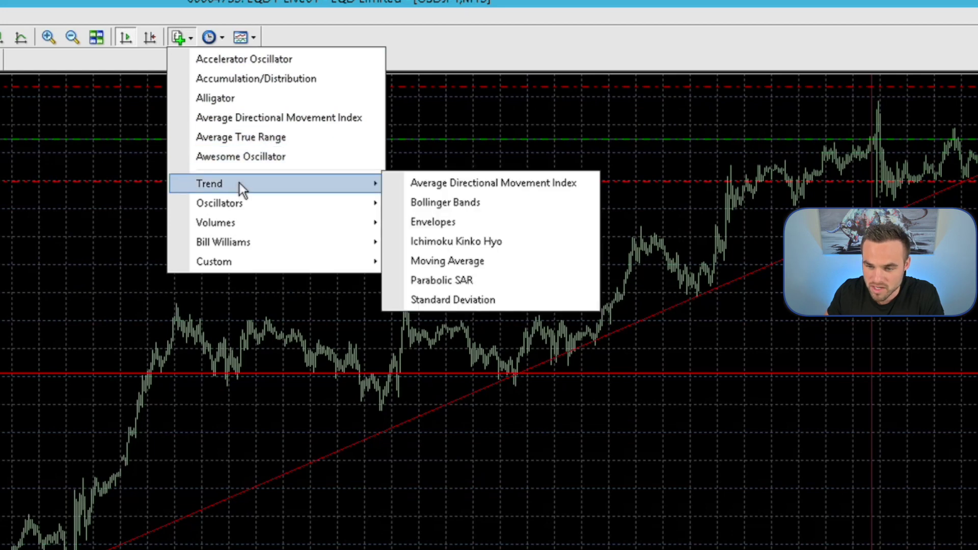
left_click(450, 263)
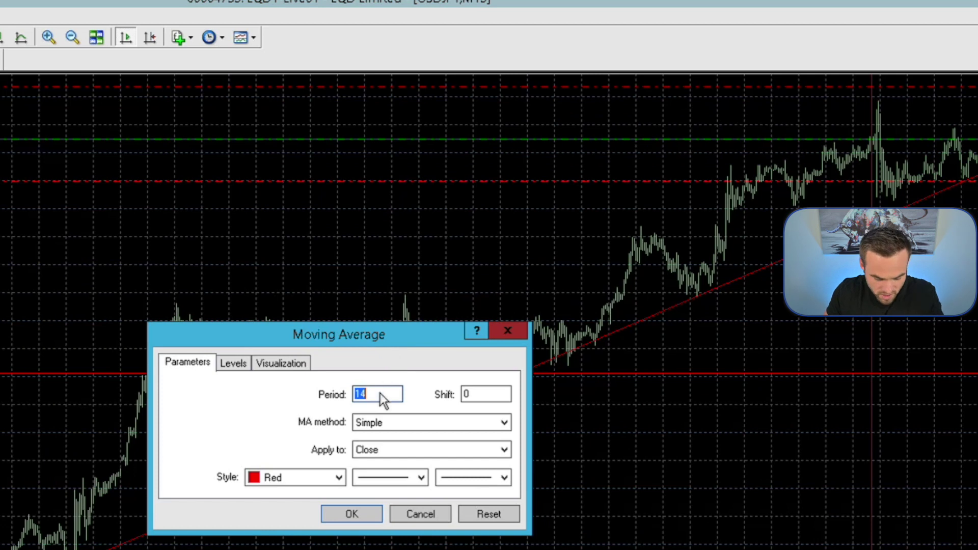
type("20")
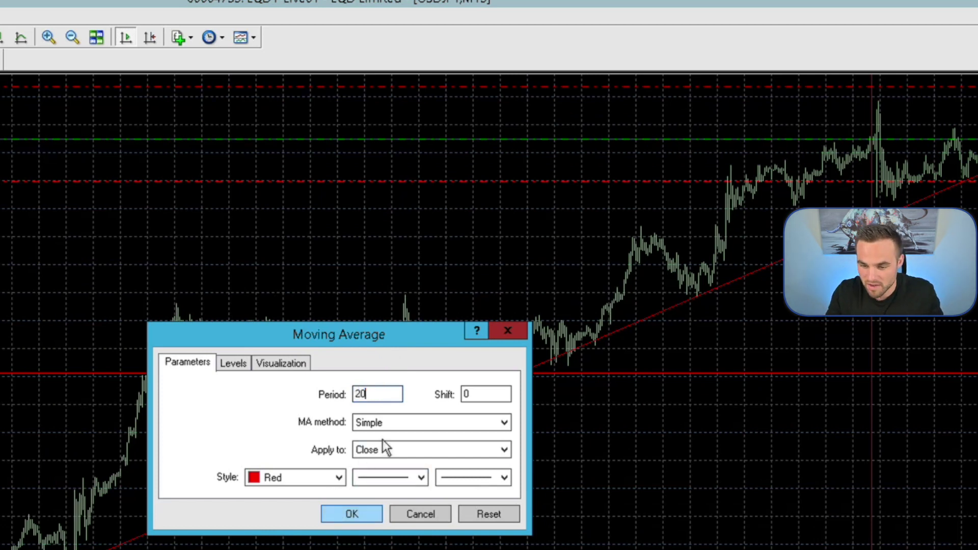
left_click(427, 422)
left_click(399, 450)
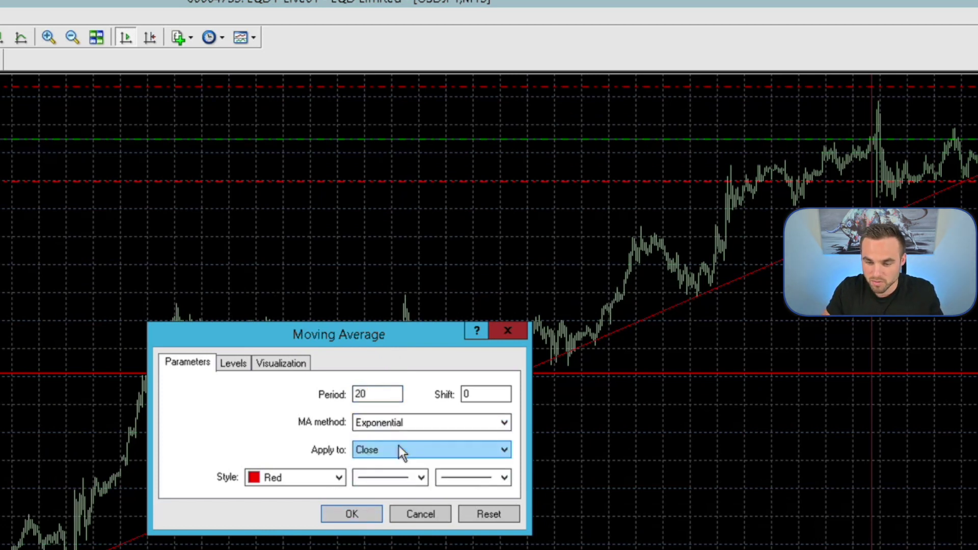
left_click(338, 478)
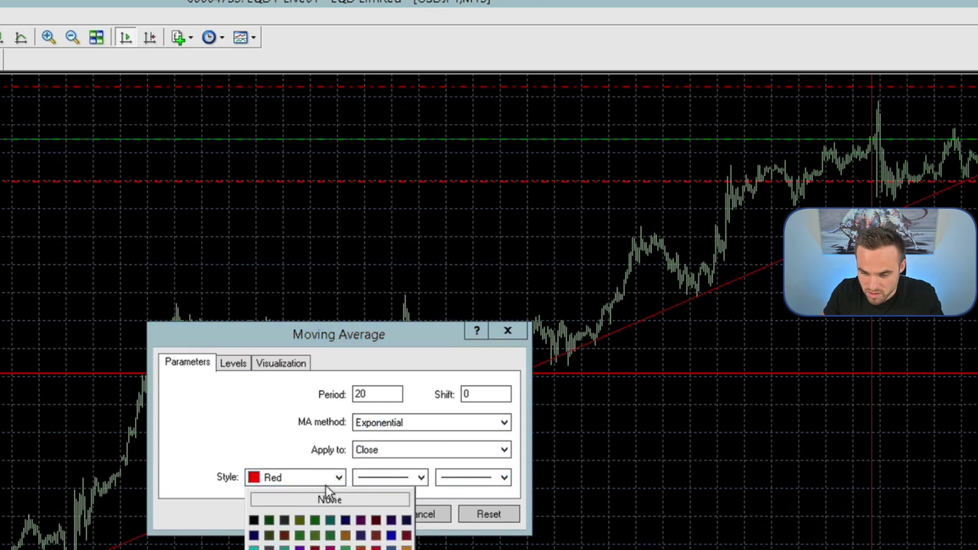
left_click(254, 549)
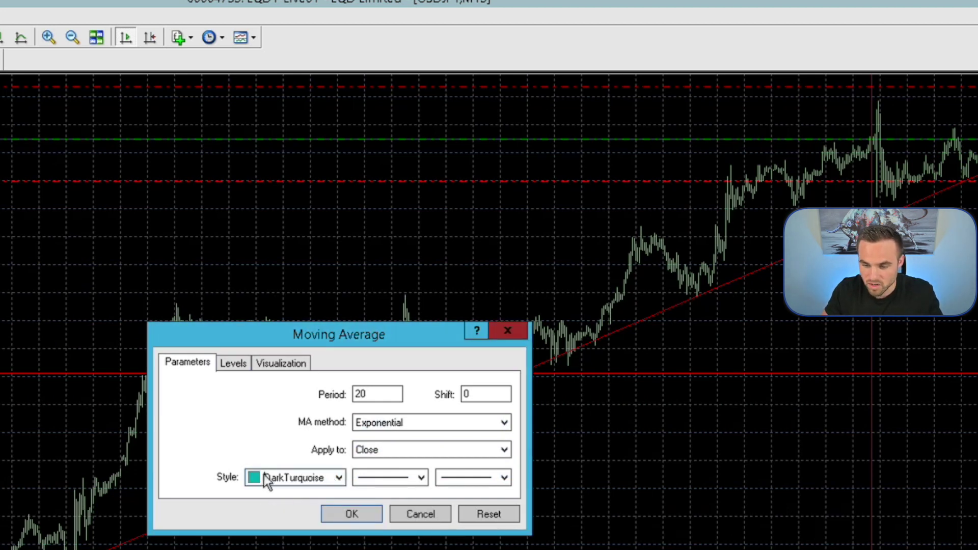
left_click(349, 516)
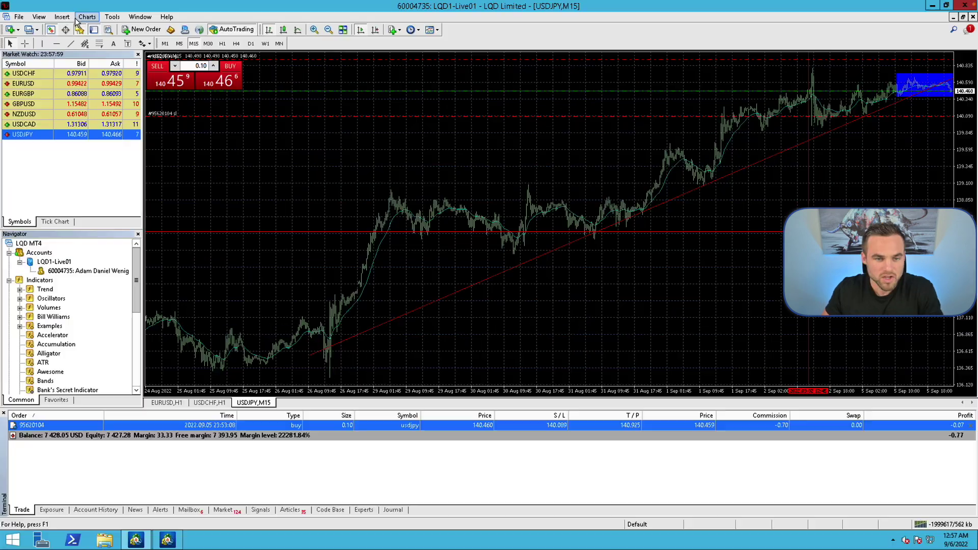
- Browse the items available in the Insert menu
left_click(62, 17)
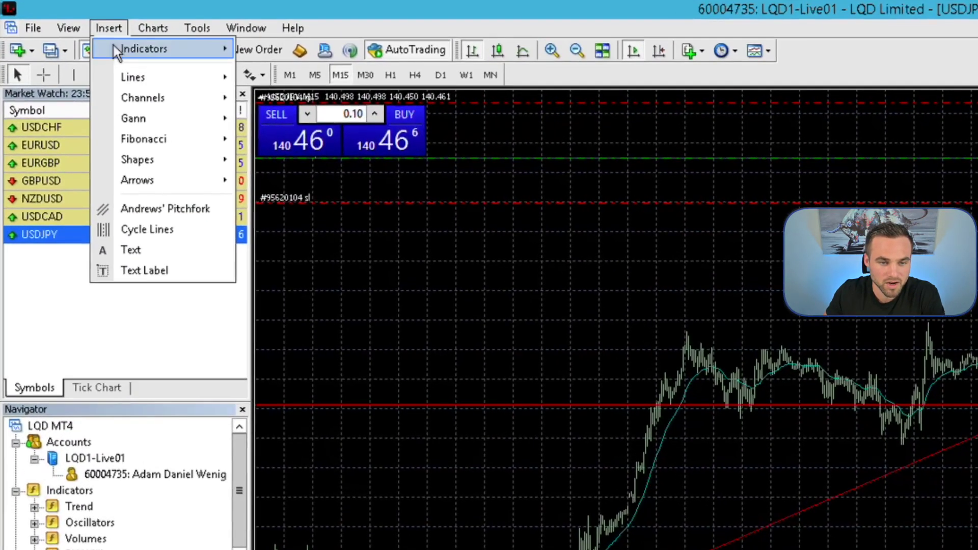
mouse_move(120, 54)
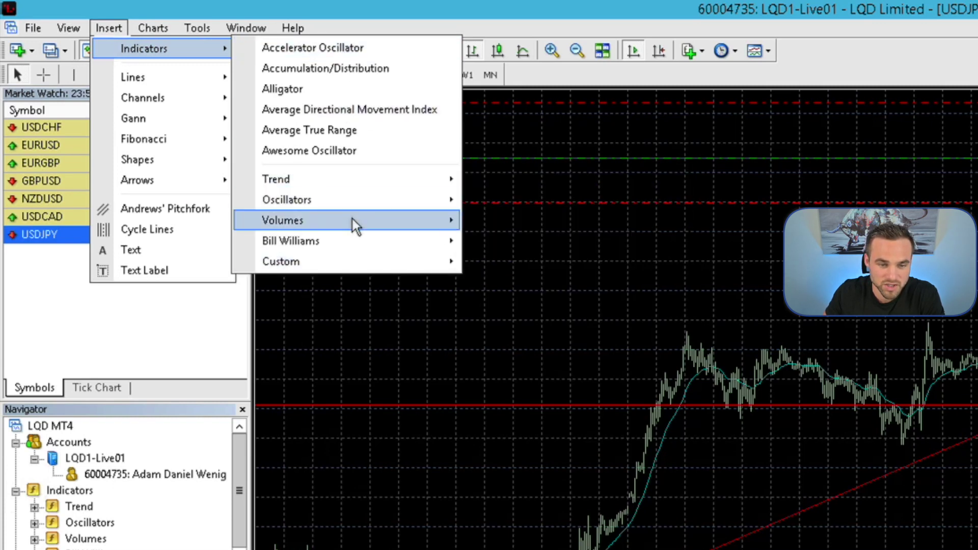
mouse_move(354, 223)
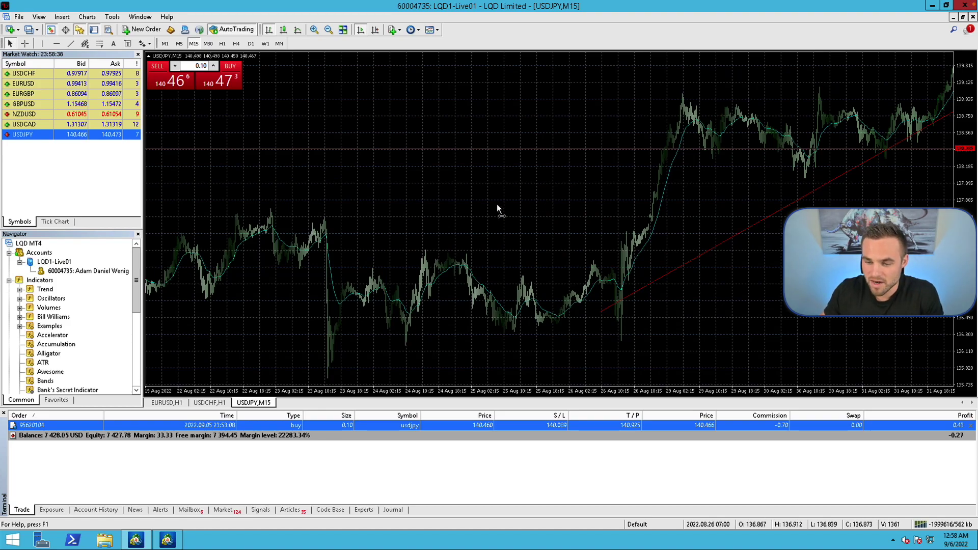
scroll(497, 205, "down", 10)
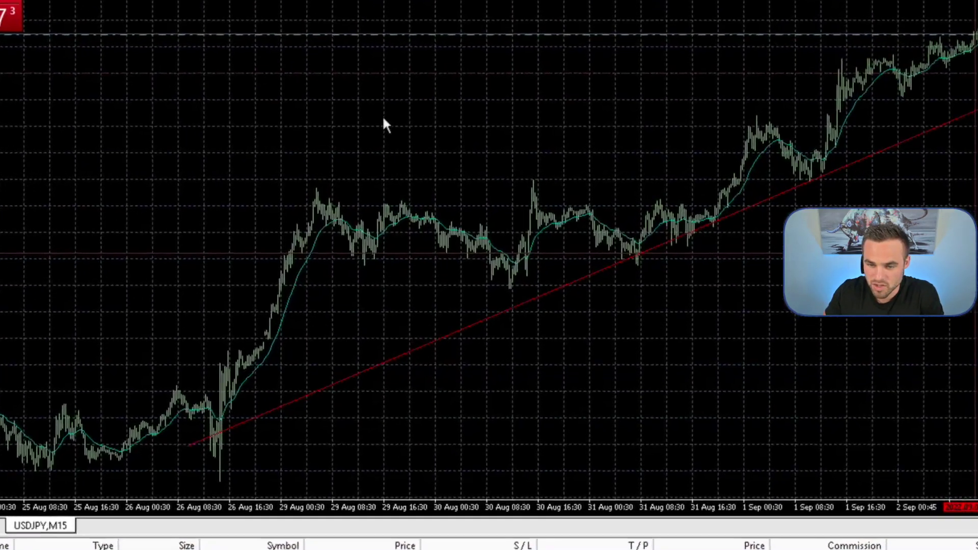
- Open the USDJPY chart's properties and set the grid colour to None
right_click(455, 133)
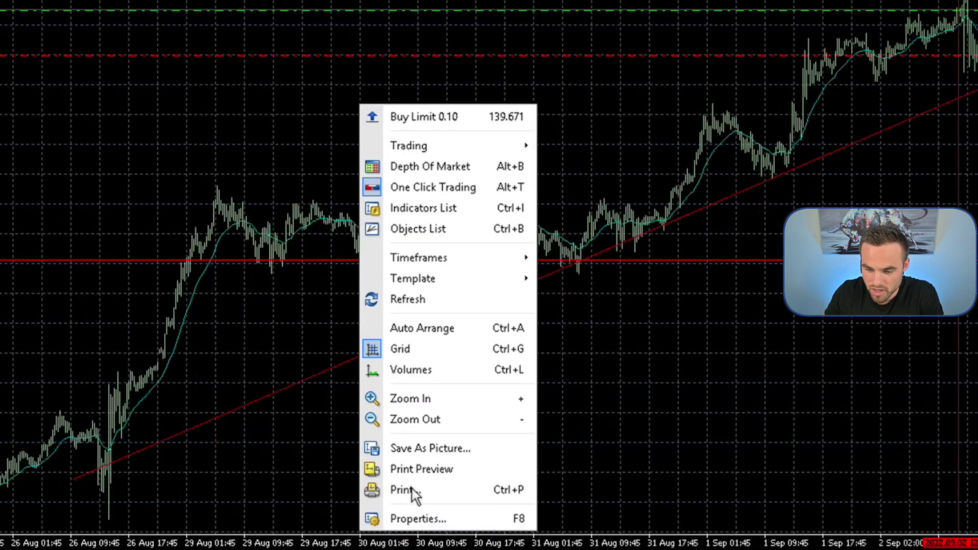
left_click(406, 519)
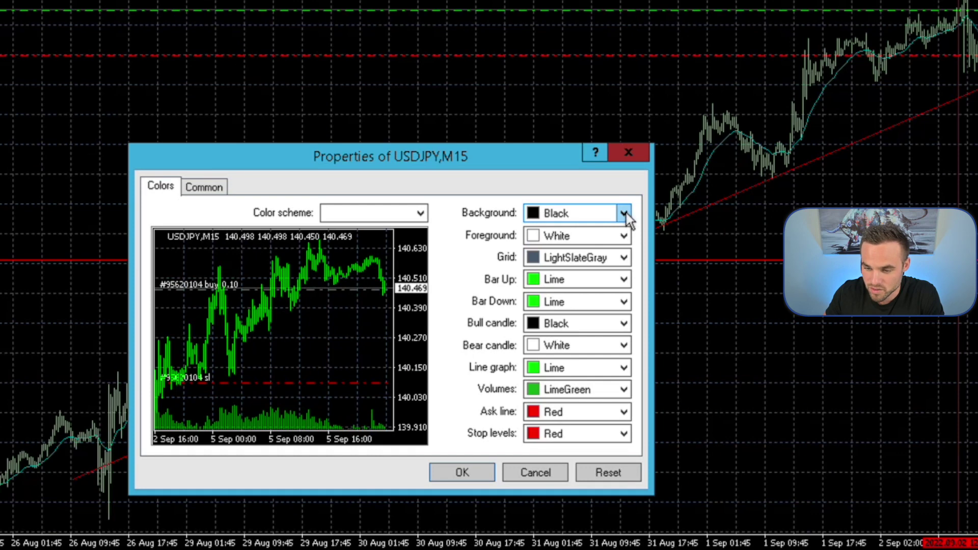
left_click(624, 258)
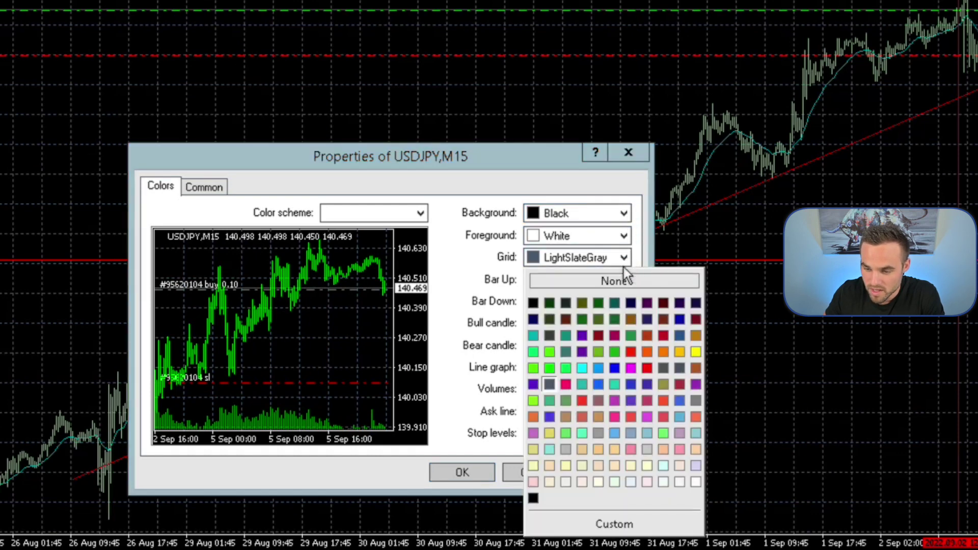
left_click(616, 281)
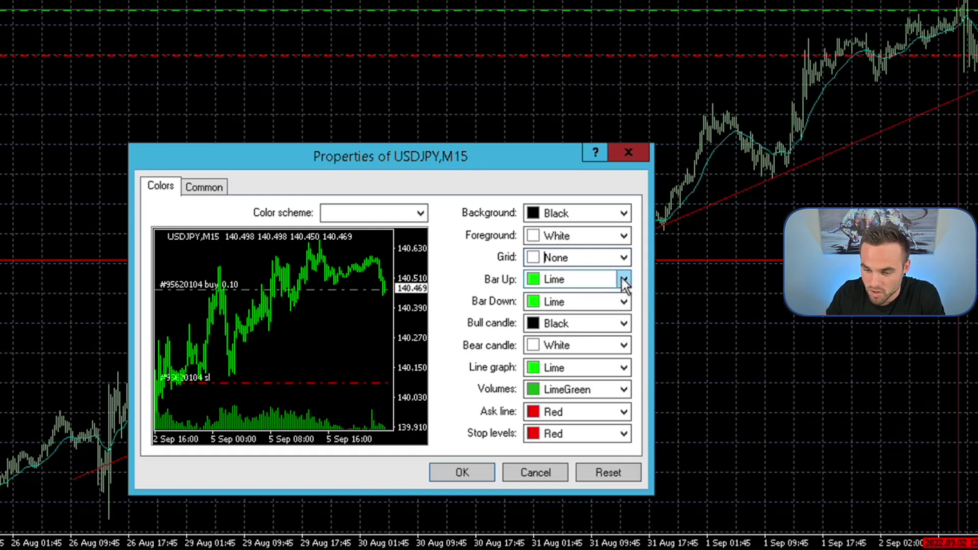
- Colour down bars Red, bull candles LimeGreen and bear candles Red, then apply with OK
left_click(624, 302)
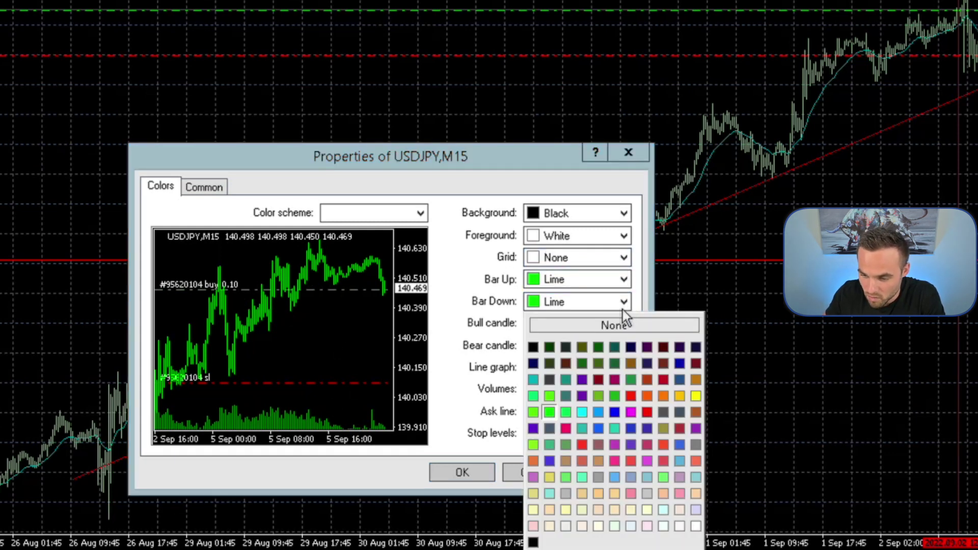
left_click(644, 412)
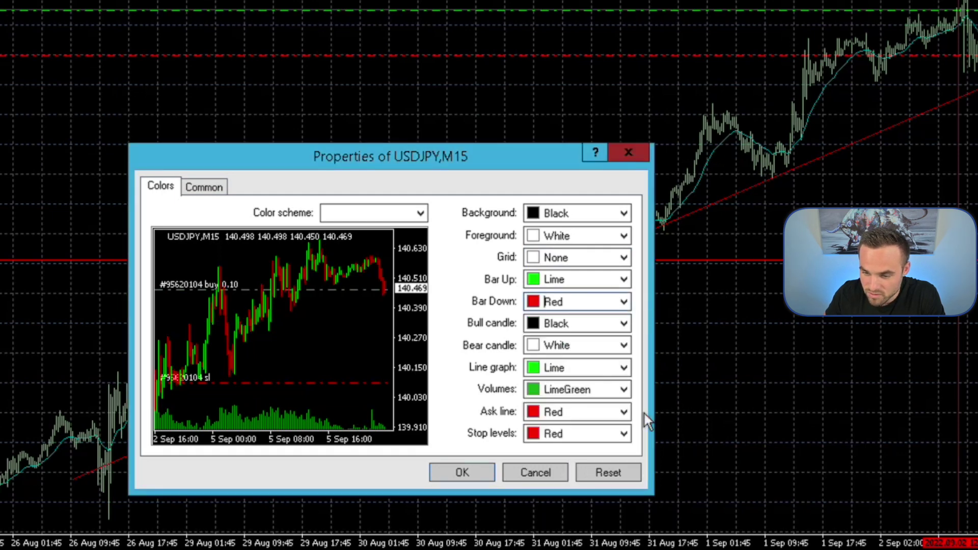
left_click(624, 324)
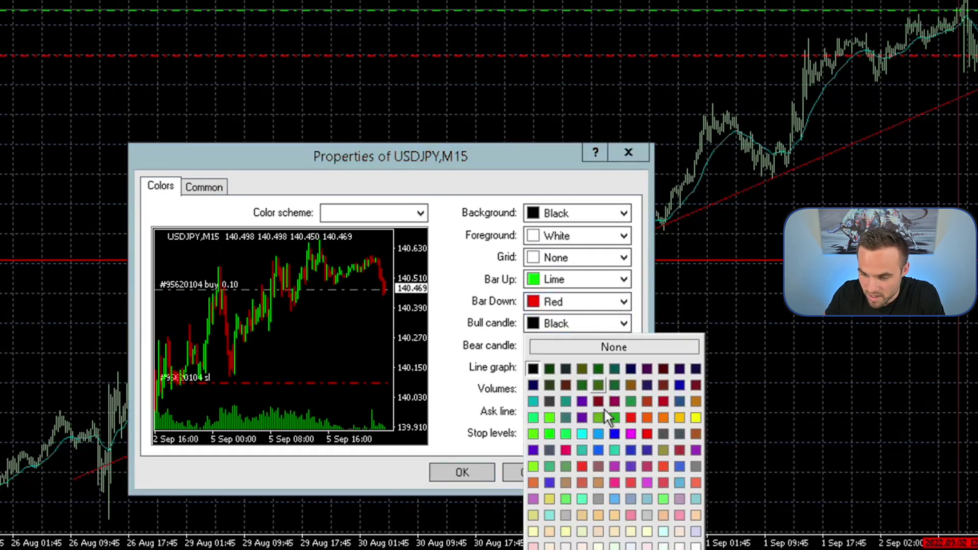
left_click(533, 433)
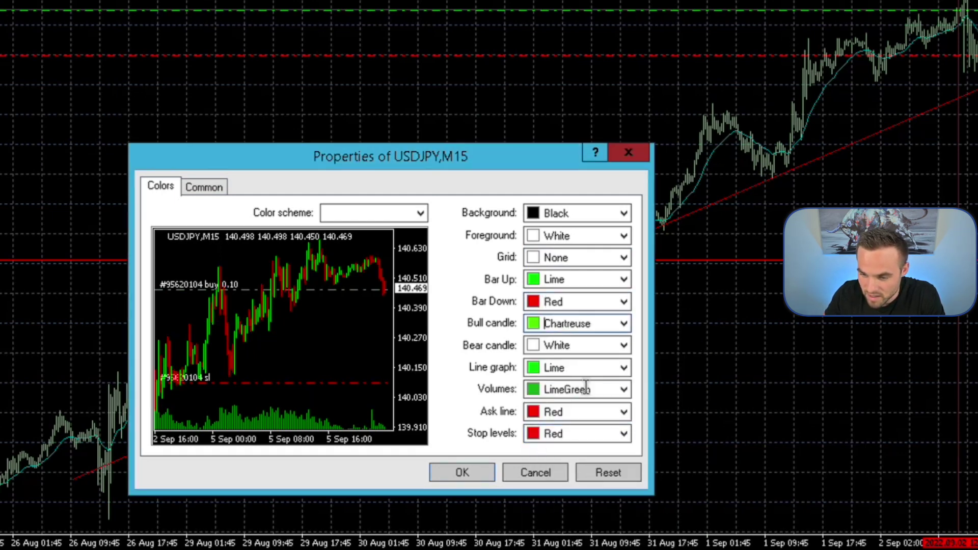
left_click(623, 323)
left_click(614, 417)
left_click(624, 345)
left_click(647, 455)
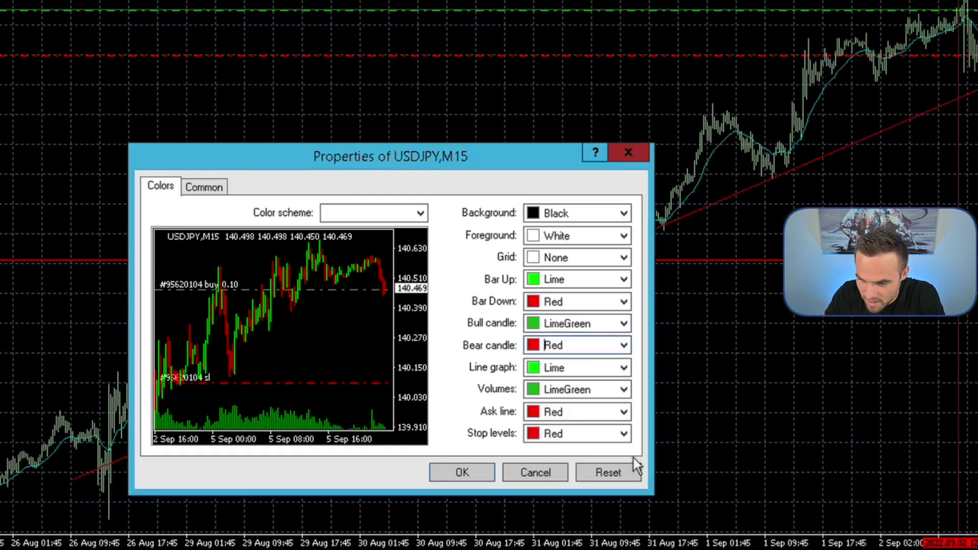
left_click(463, 472)
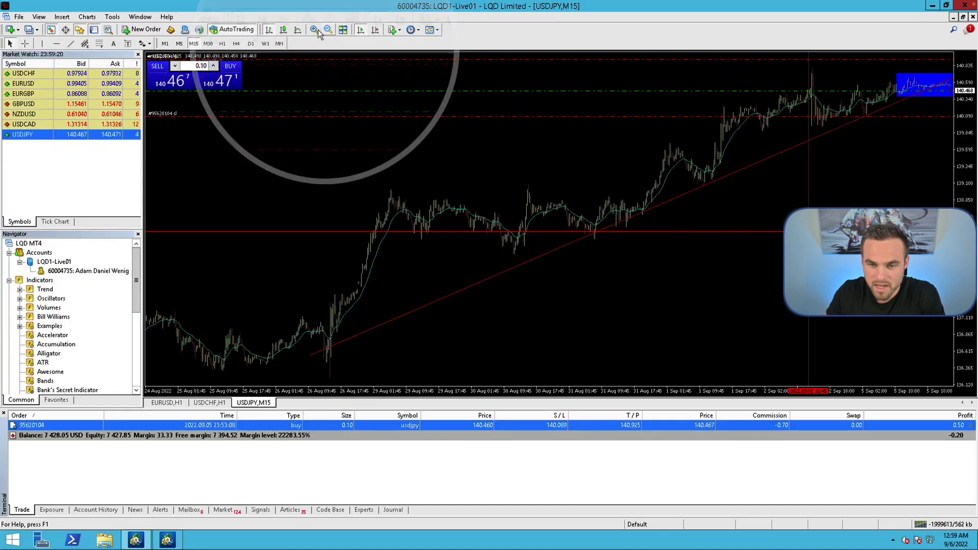
- Zoom the USDJPY chart in two steps and end with it drawn as candlesticks
left_click(312, 21)
left_click(312, 19)
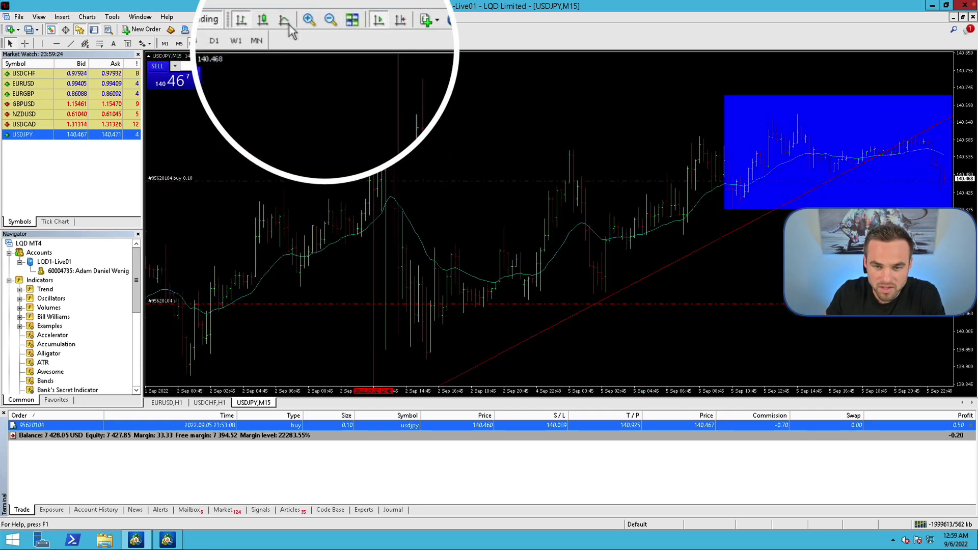
left_click(264, 21)
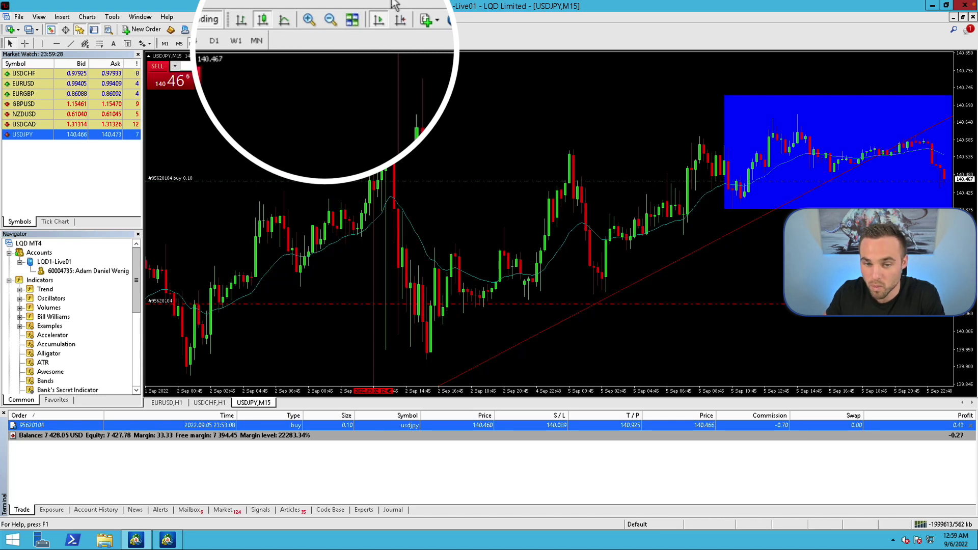
left_click(284, 20)
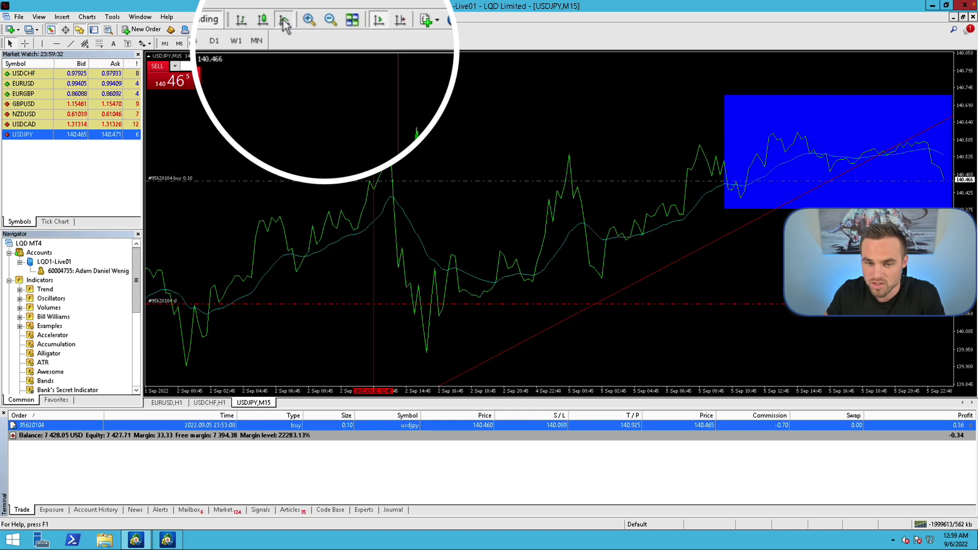
left_click(263, 20)
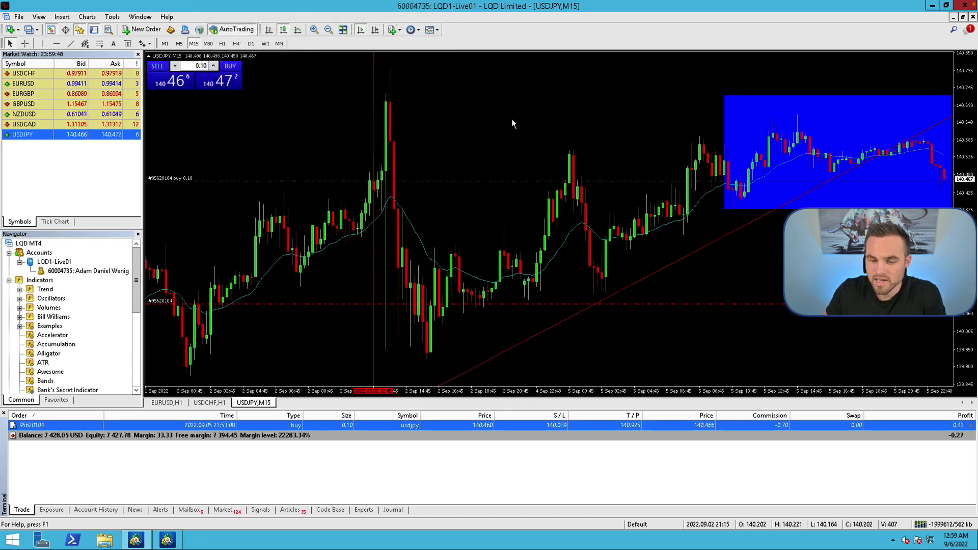
- Save the current chart styling as a template named 'default'
right_click(476, 105)
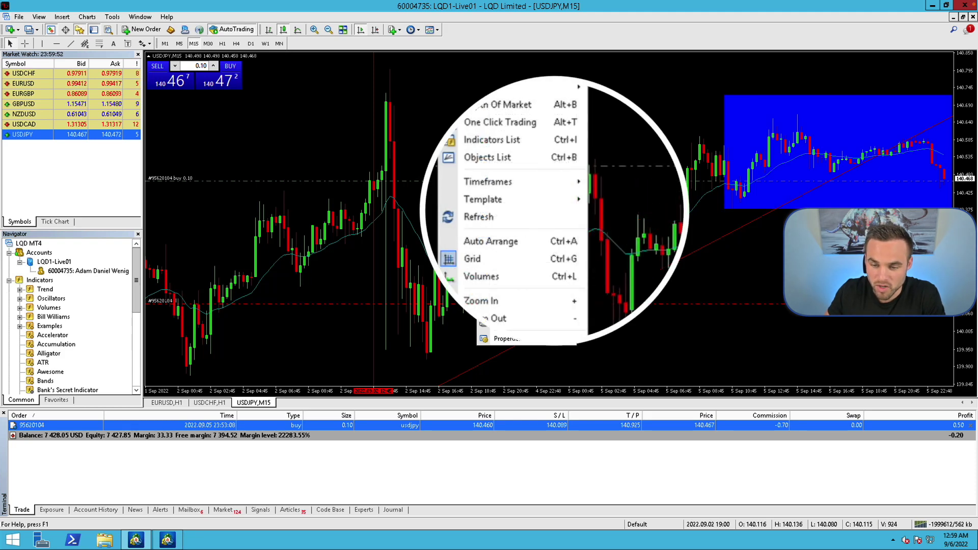
mouse_move(509, 200)
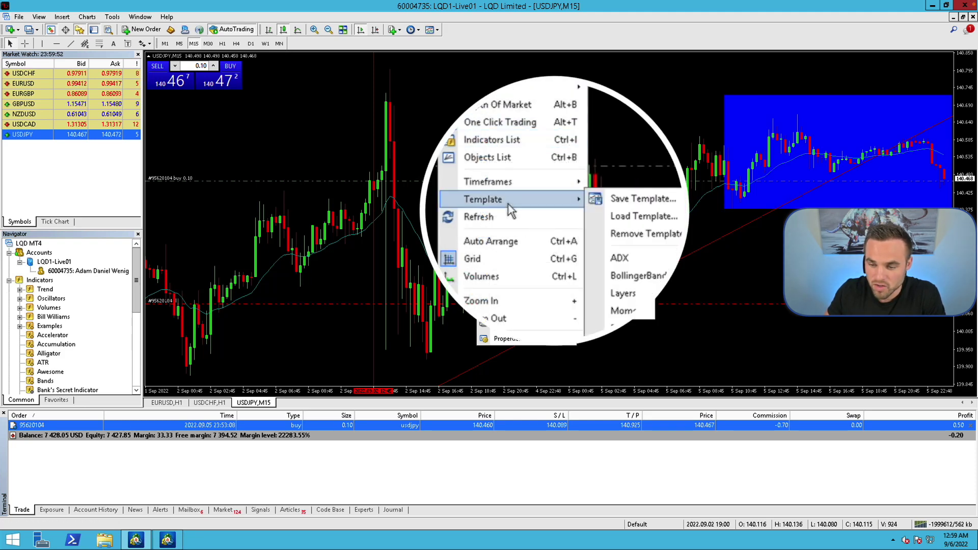
left_click(601, 199)
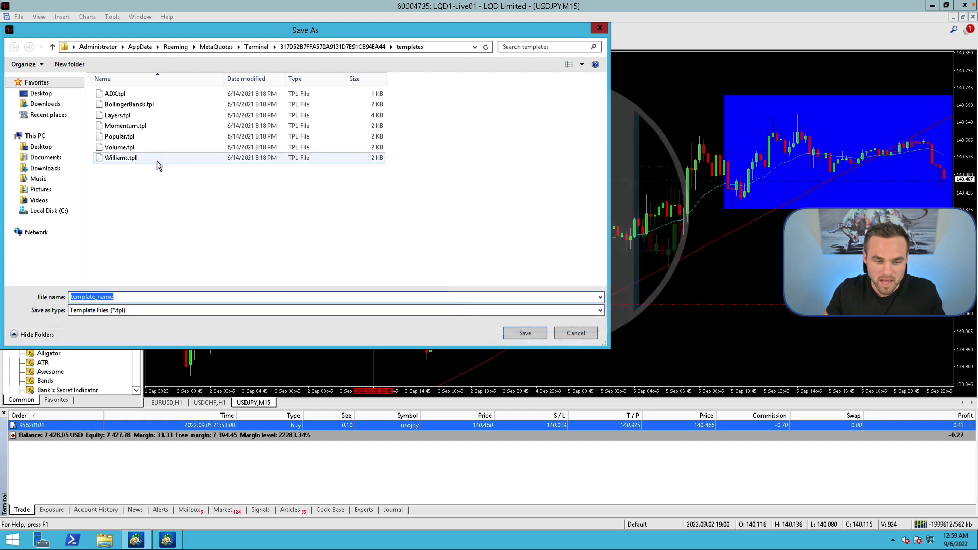
type("default")
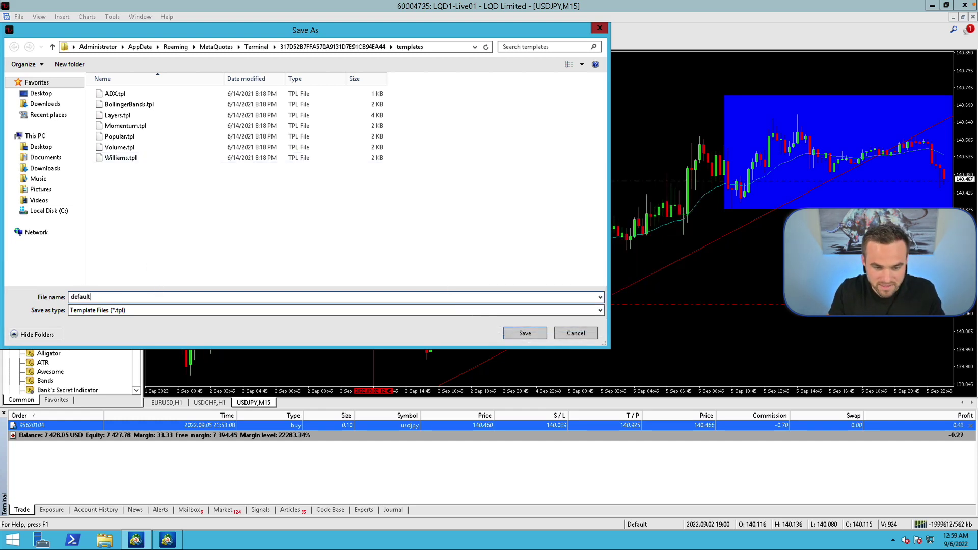
key("Return")
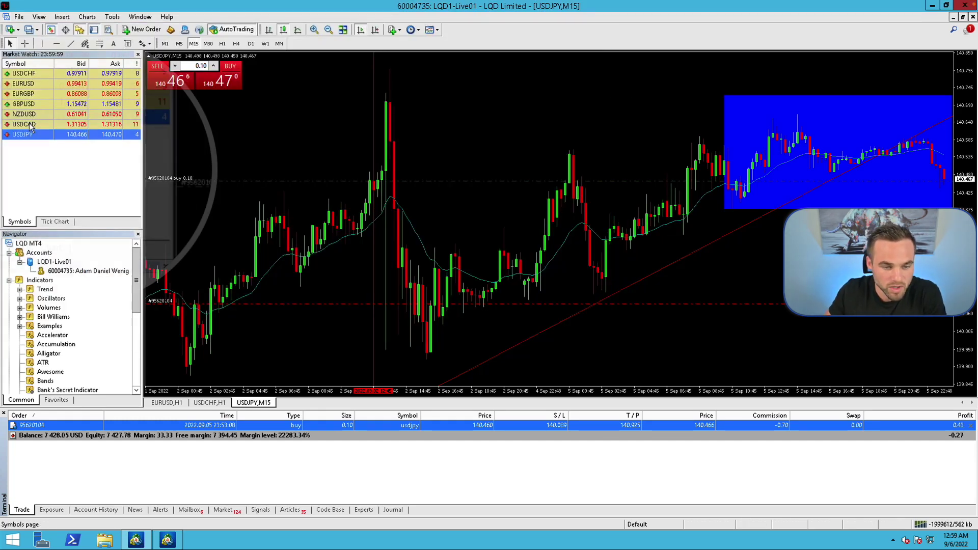
- Open a new USDCAD chart window from Market Watch
right_click(30, 125)
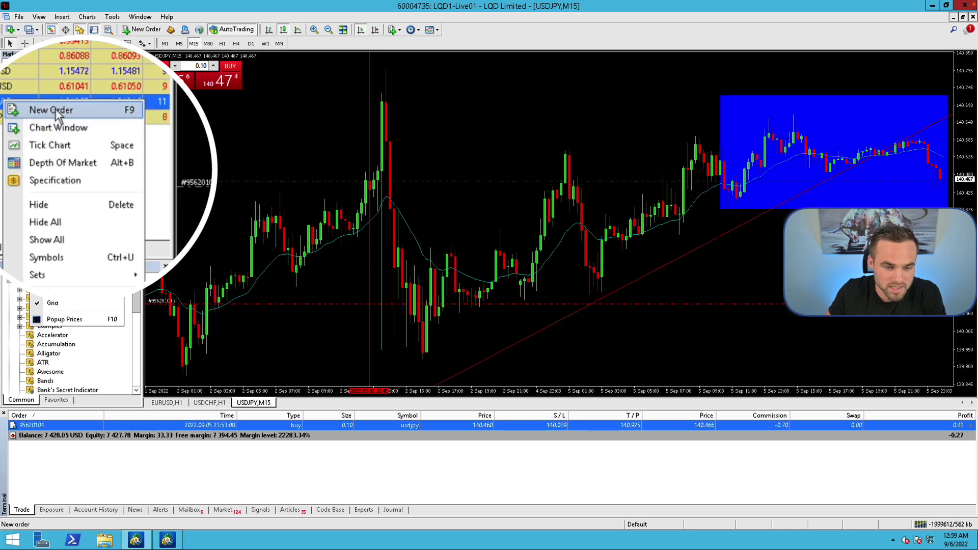
left_click(59, 126)
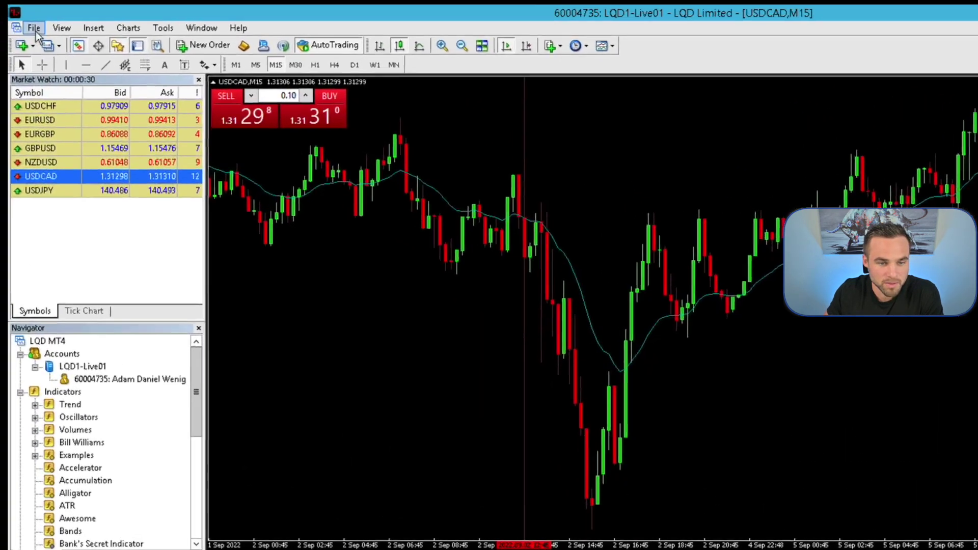
left_click(19, 16)
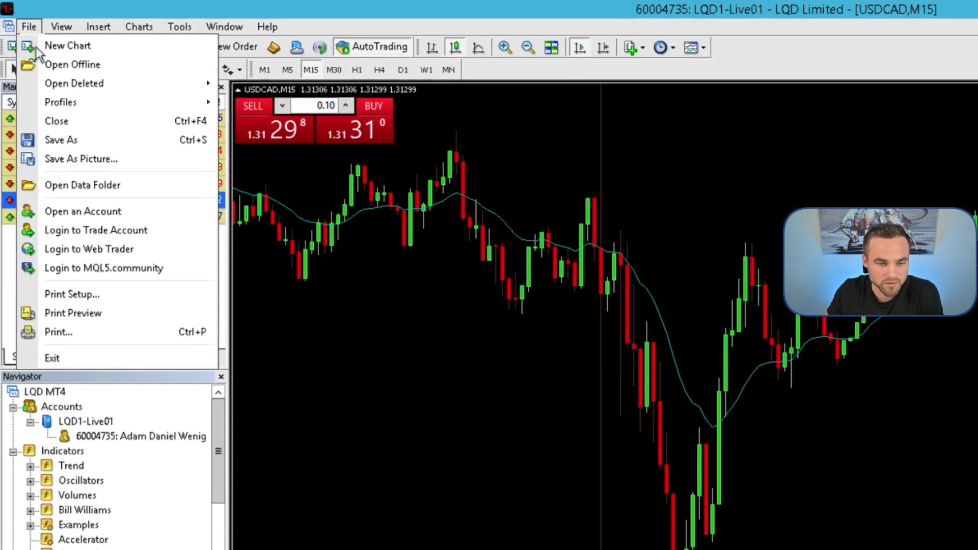
- Paste the copied indicator files into the data folder's MQL4\Indicators folder, then close Explorer
left_click(94, 187)
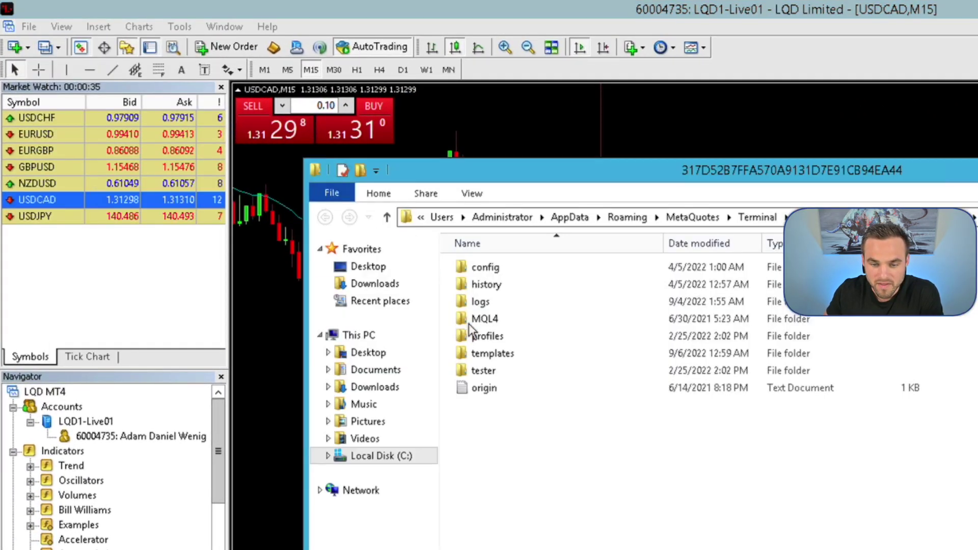
double_click(482, 320)
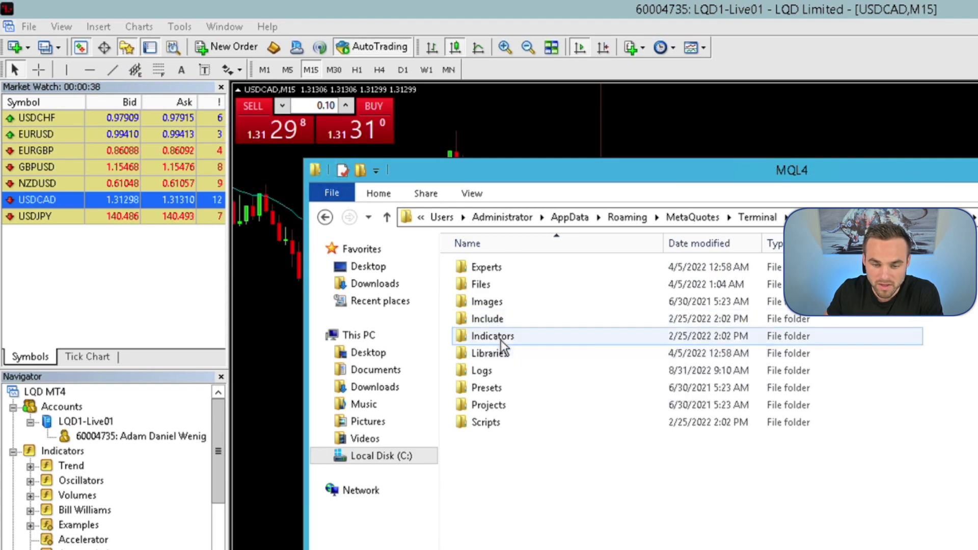
double_click(500, 341)
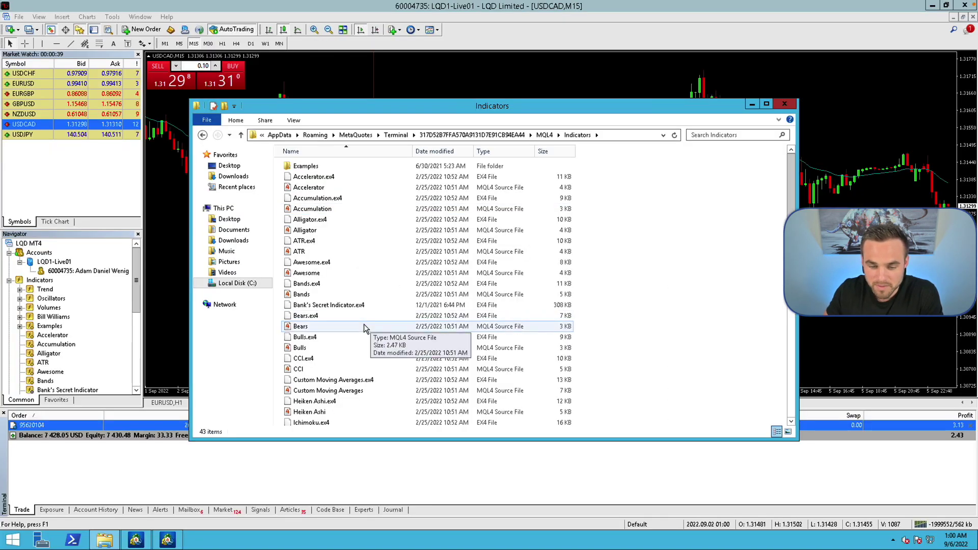
right_click(364, 327)
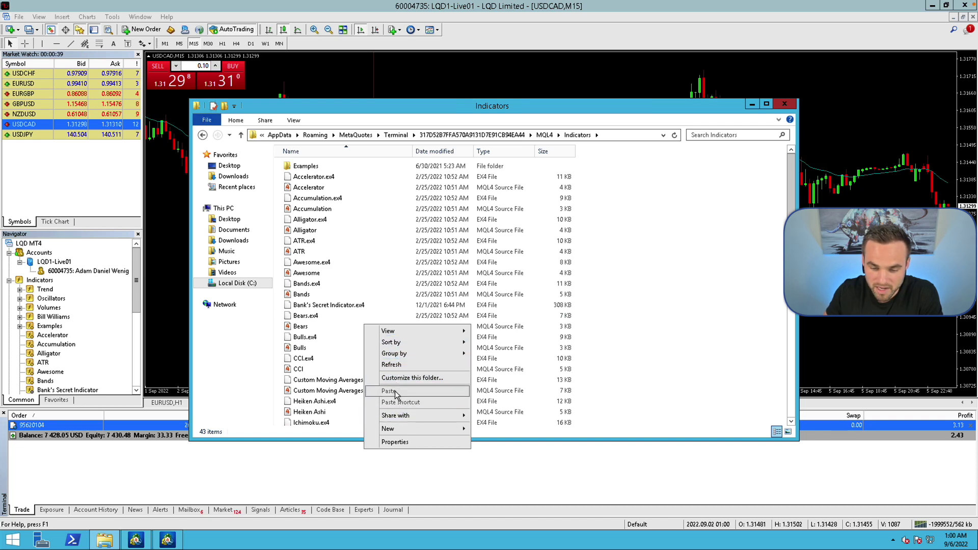
left_click(344, 325)
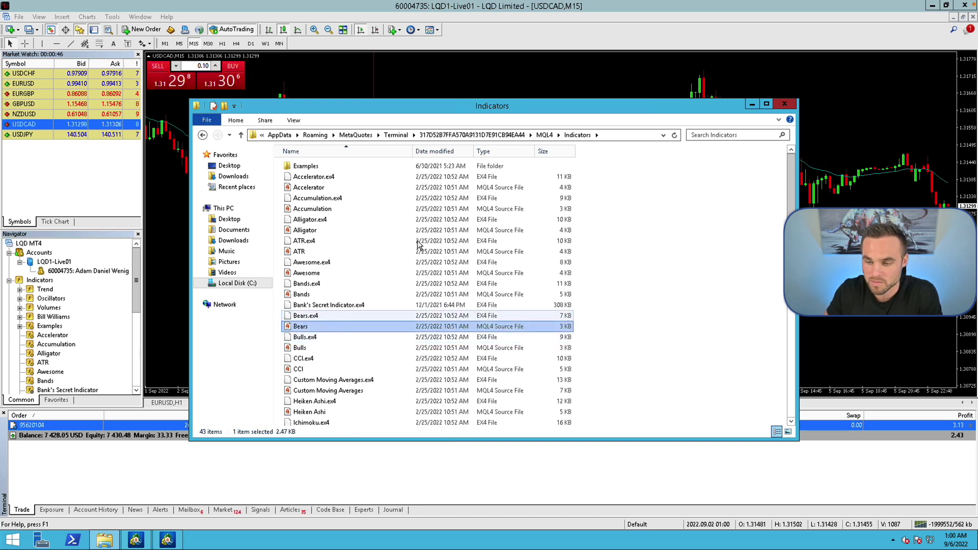
left_click(783, 105)
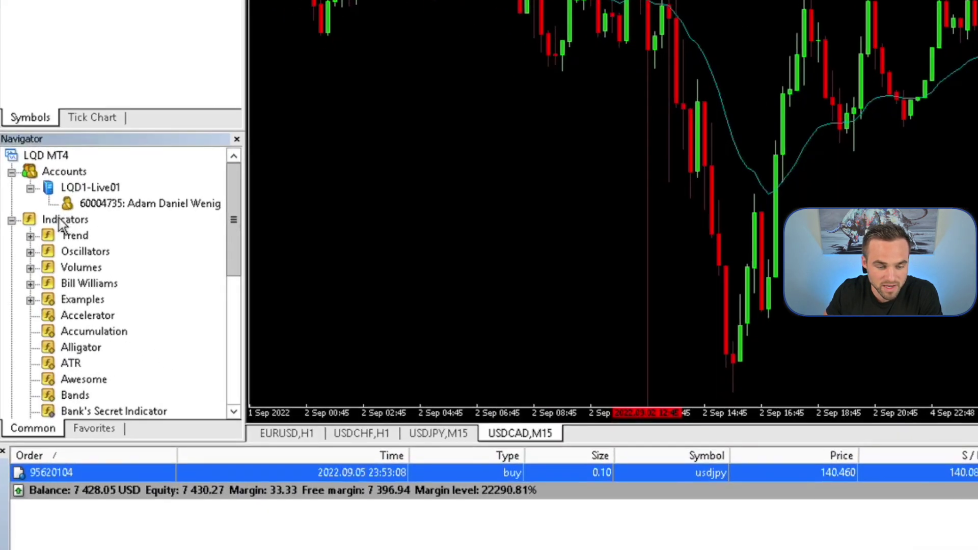
- Refresh the Navigator's Indicators list and scroll through the newly added custom indicators
right_click(59, 219)
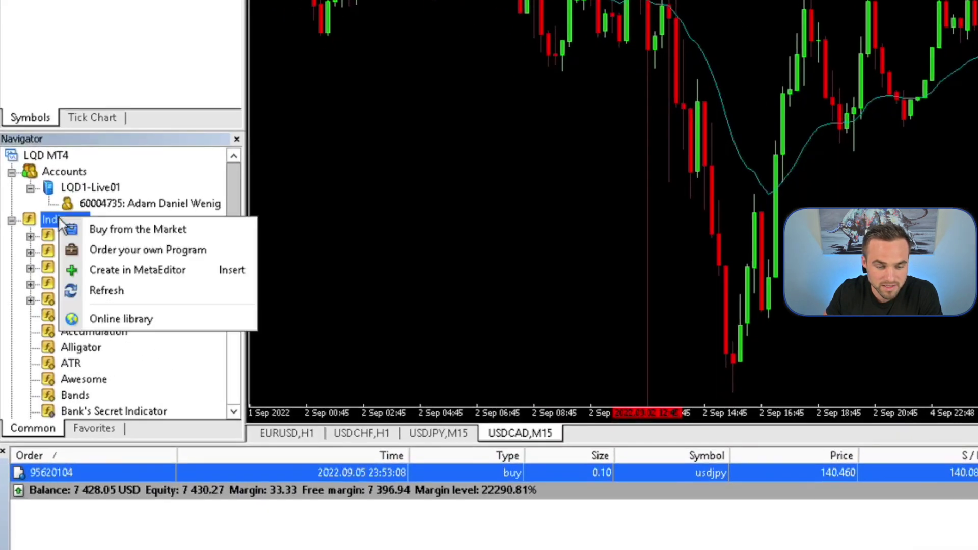
left_click(127, 295)
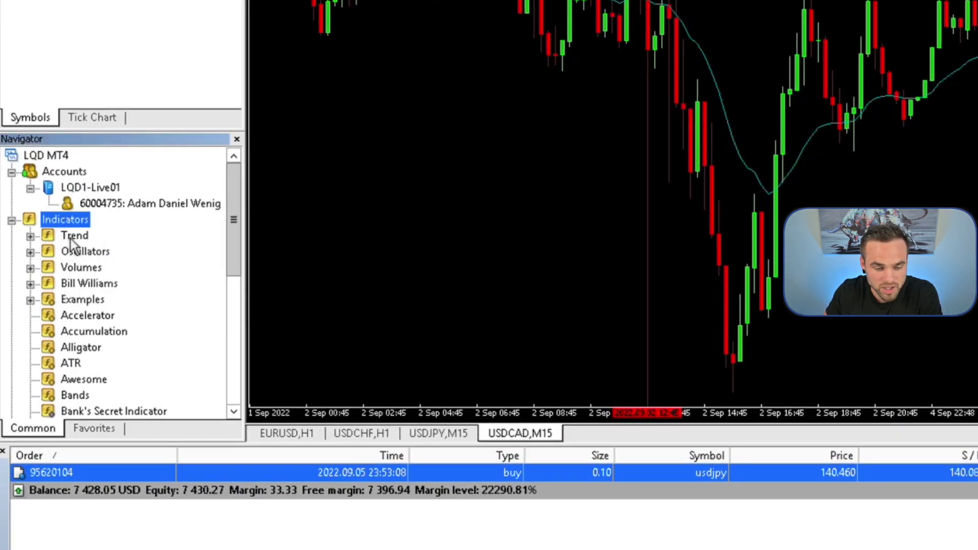
scroll(239, 331, "down", 3)
left_click_drag(238, 331, 234, 179)
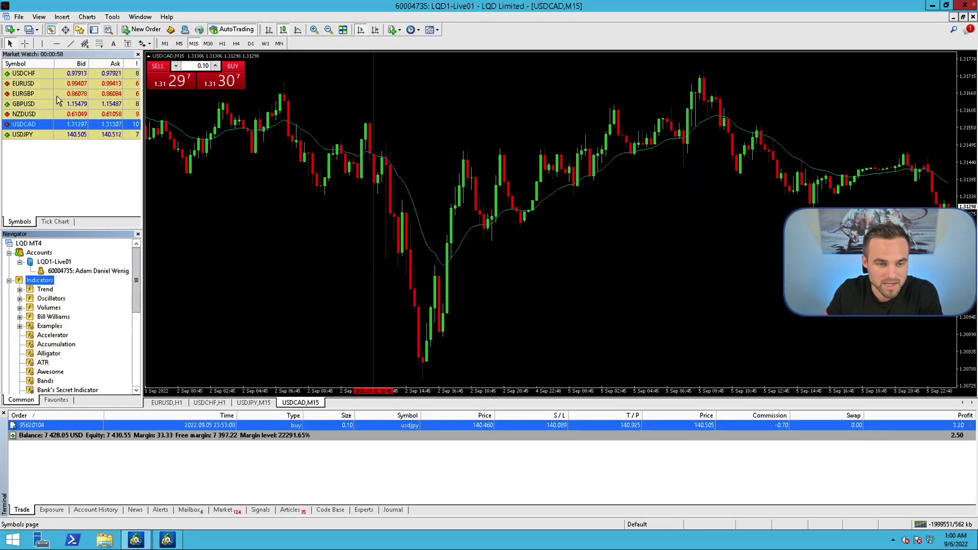
- Browse the data folder into MQL4\Experts holding the Trade Ideas Tool file, then close Explorer
left_click(19, 16)
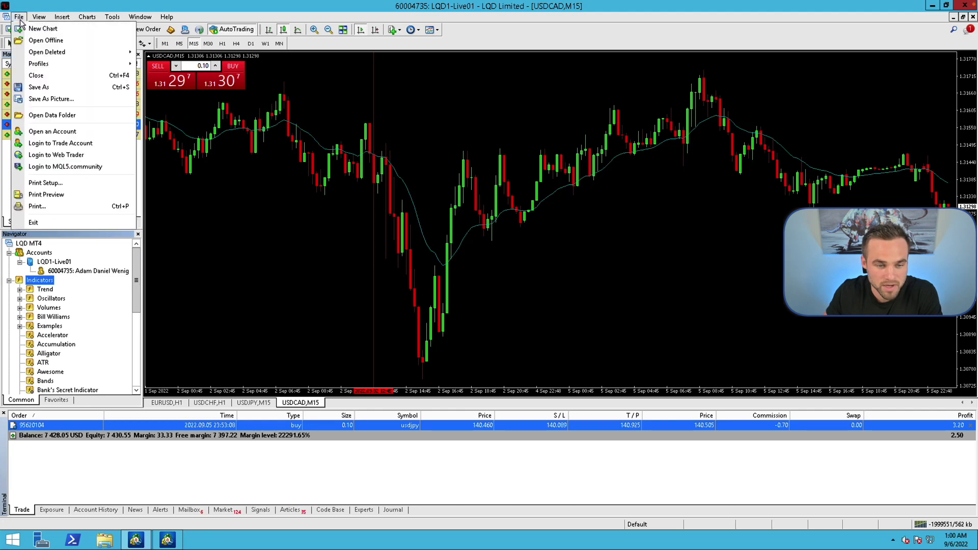
left_click(51, 116)
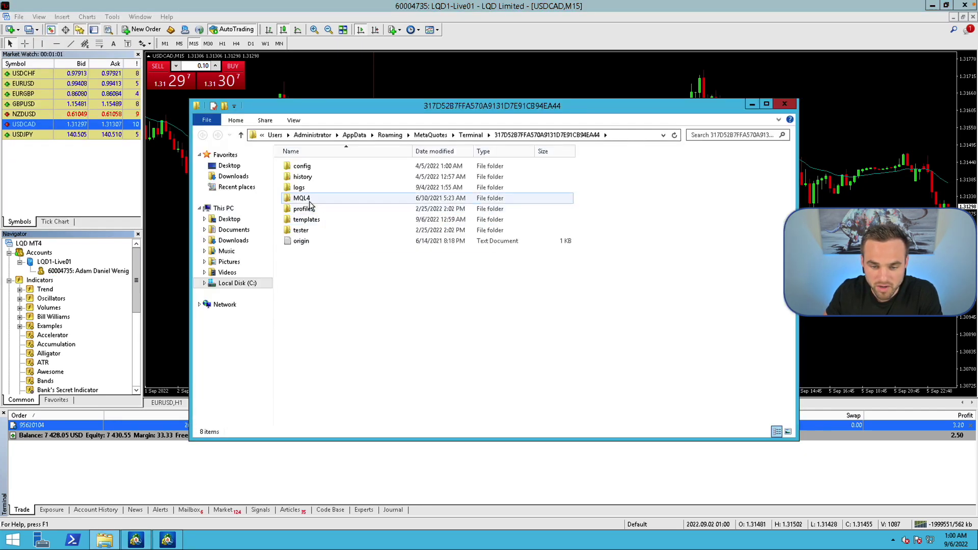
double_click(303, 199)
double_click(304, 166)
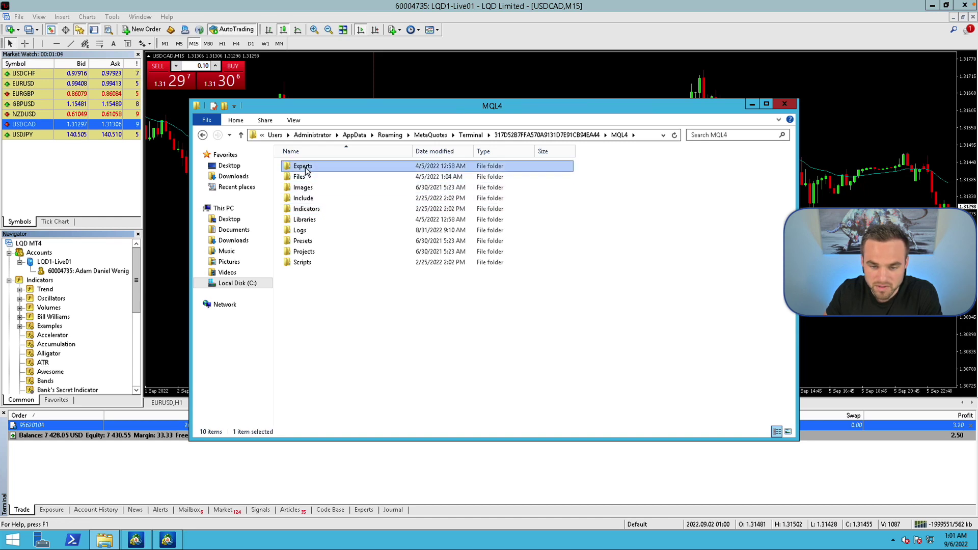
right_click(340, 259)
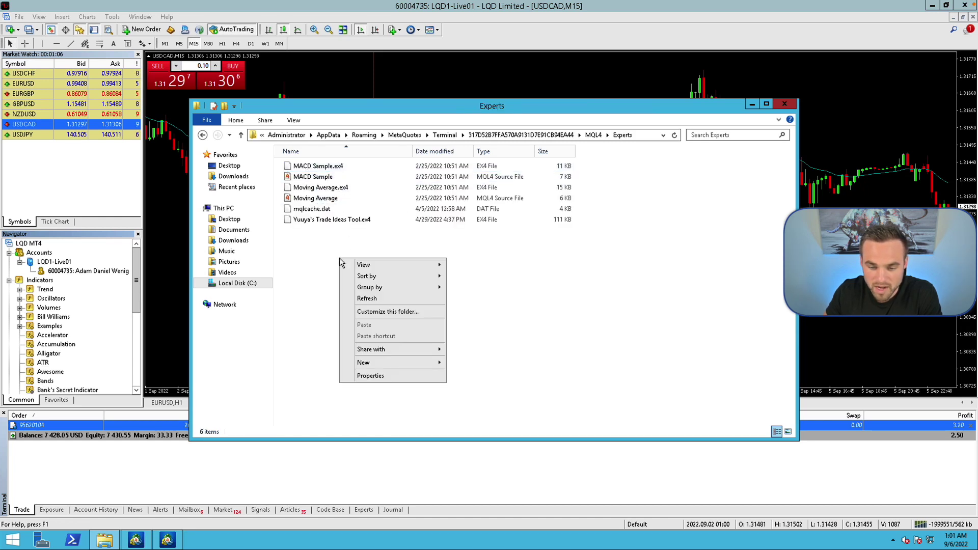
left_click(299, 244)
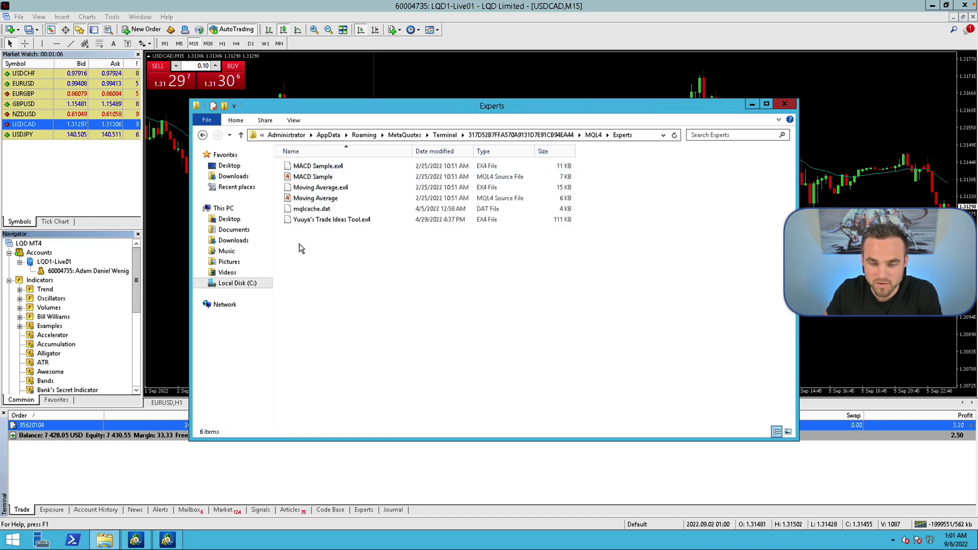
left_click(787, 106)
- Refresh the Navigator's Expert Advisors list to show MACD Sample, Moving Average and Trade Ideas Tool
left_click_drag(133, 291, 133, 382)
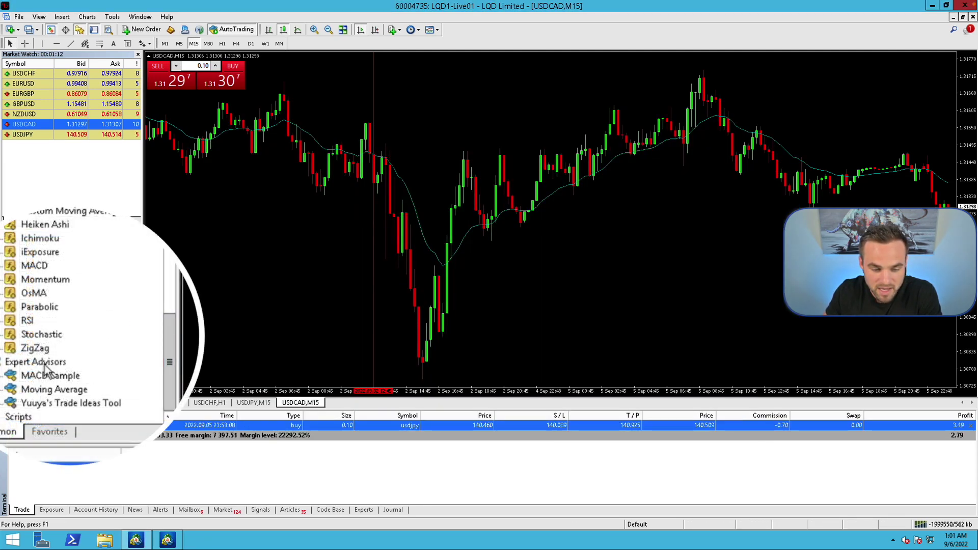
right_click(42, 365)
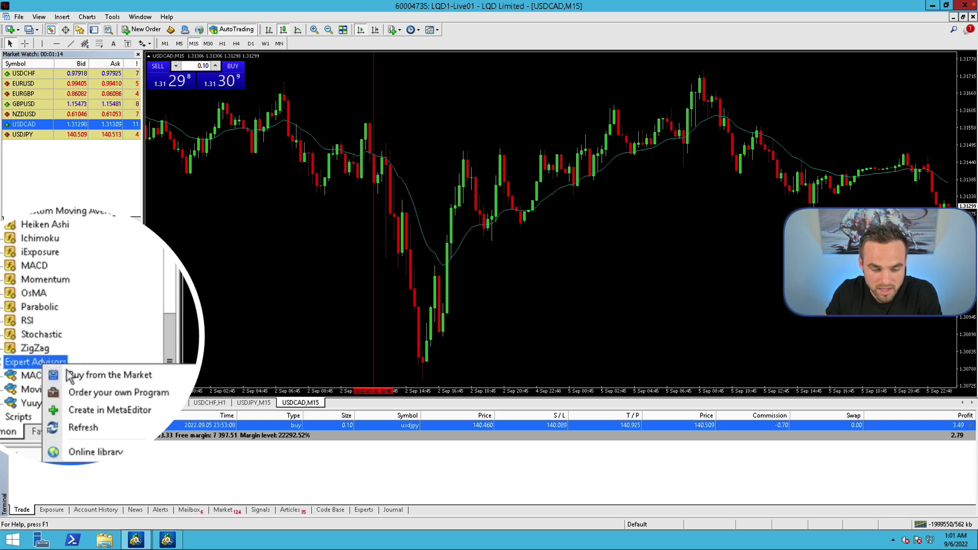
left_click(105, 430)
left_click_drag(170, 280, 164, 412)
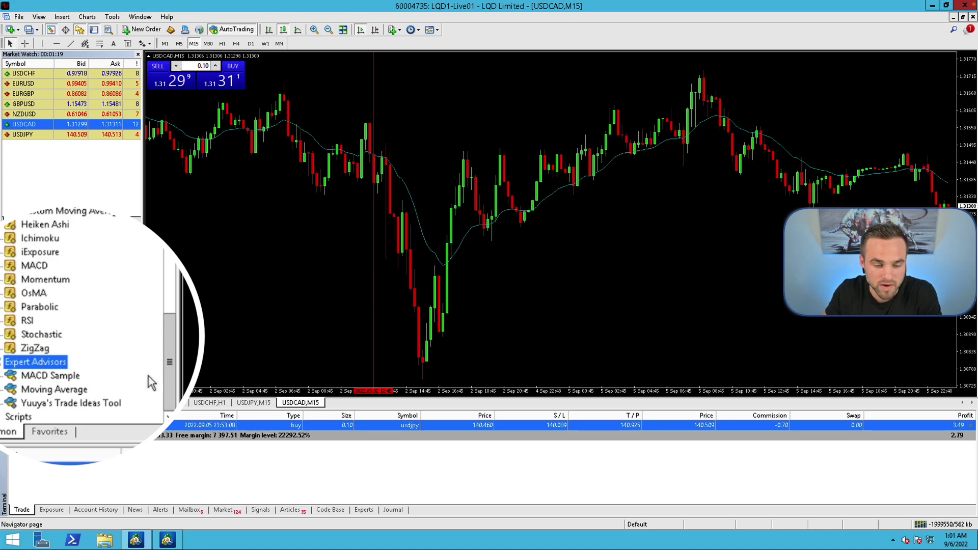